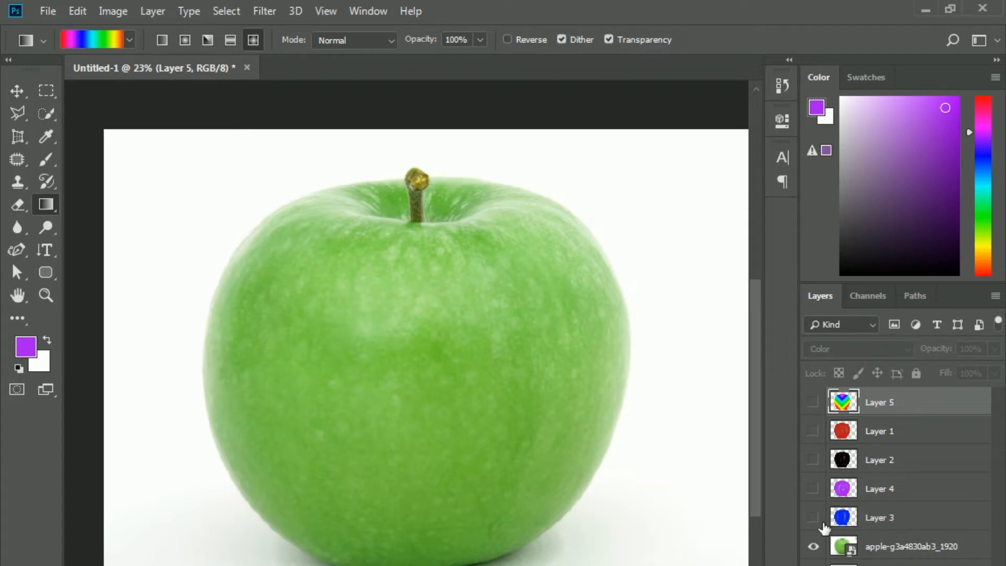
# Preview the apple's color variants by showing Layer 3, Layer 4, Layer 2, Layer 1 and Layer 5 one after another.
pyautogui.click(813, 518)
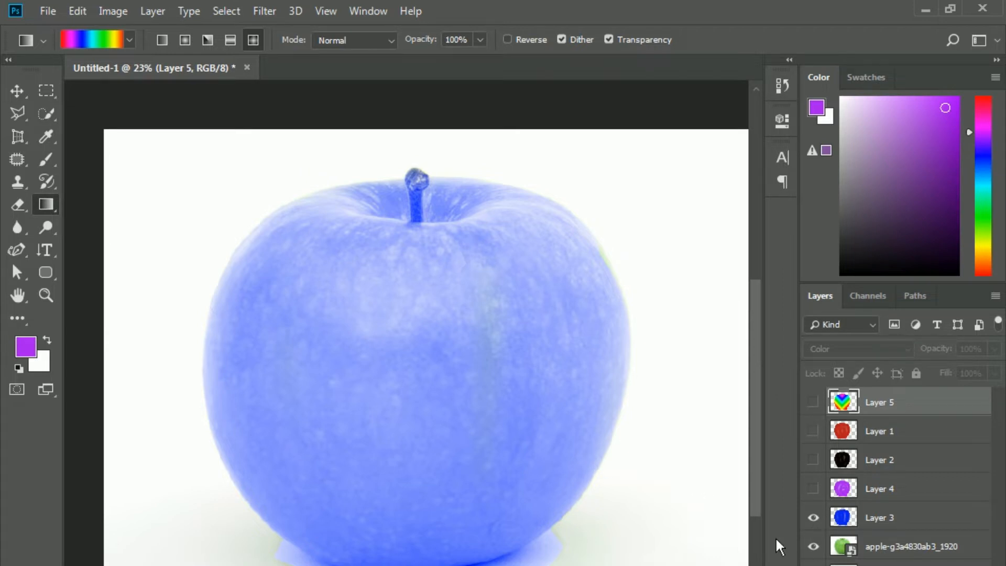
pyautogui.click(813, 517)
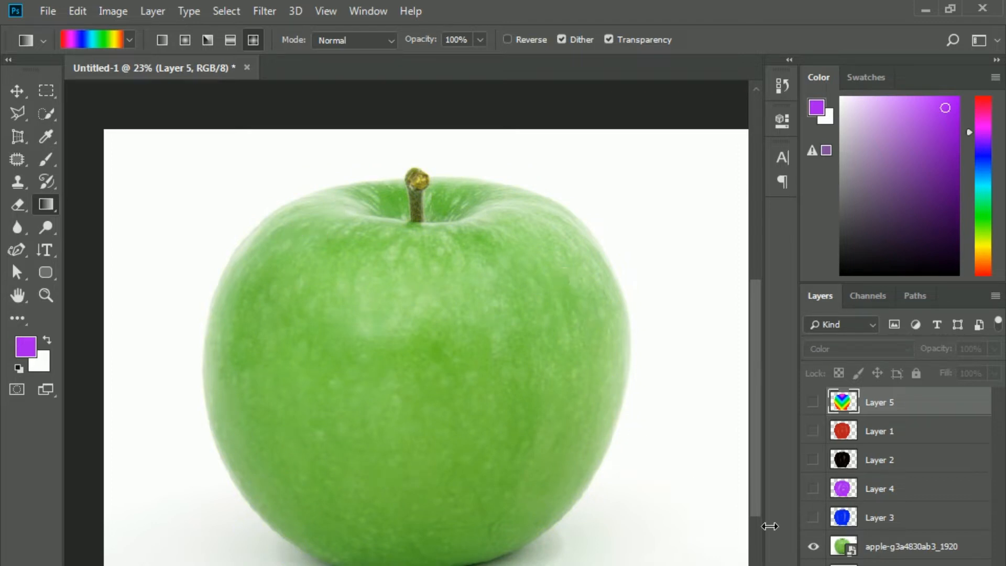
pyautogui.click(812, 518)
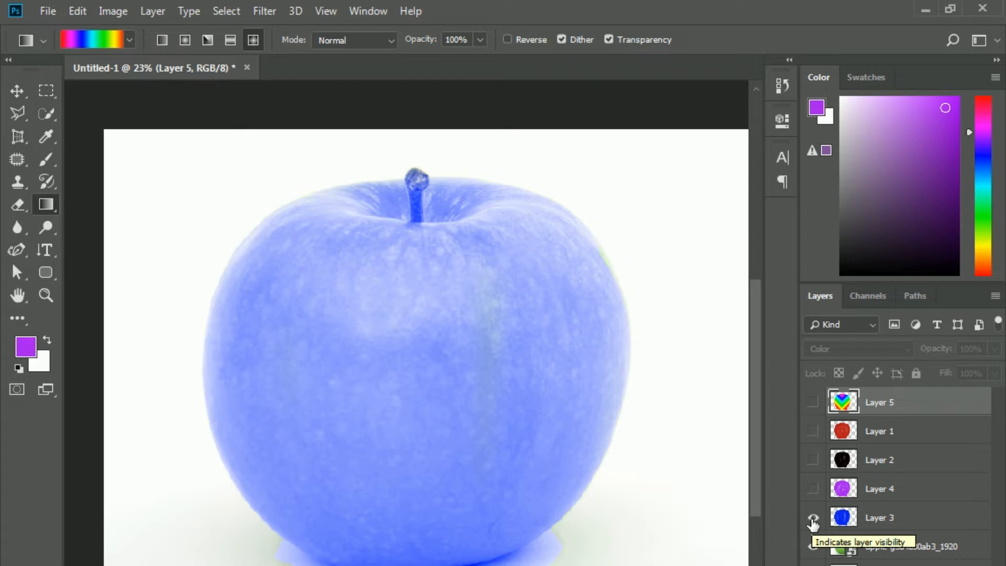
pyautogui.click(813, 490)
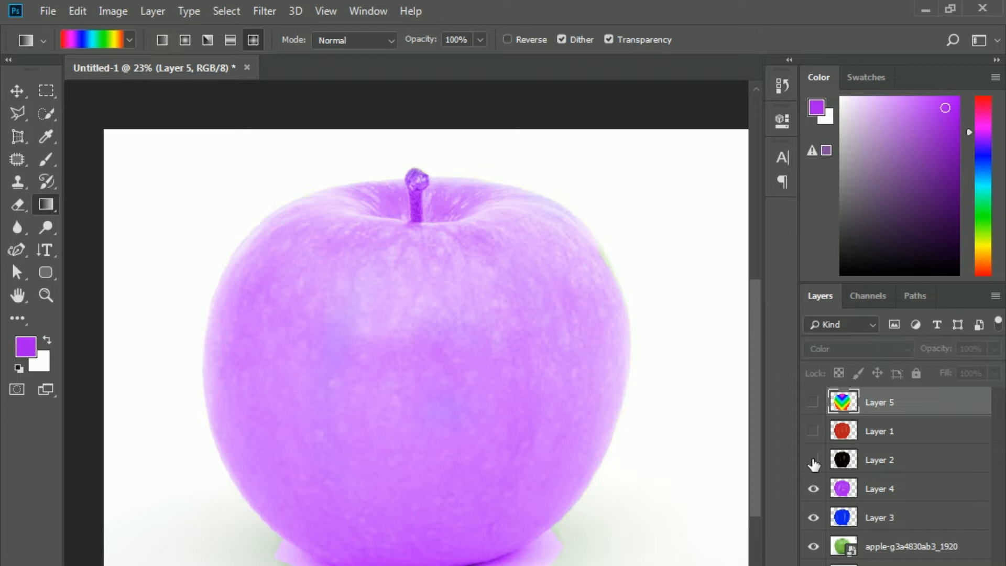
pyautogui.click(813, 461)
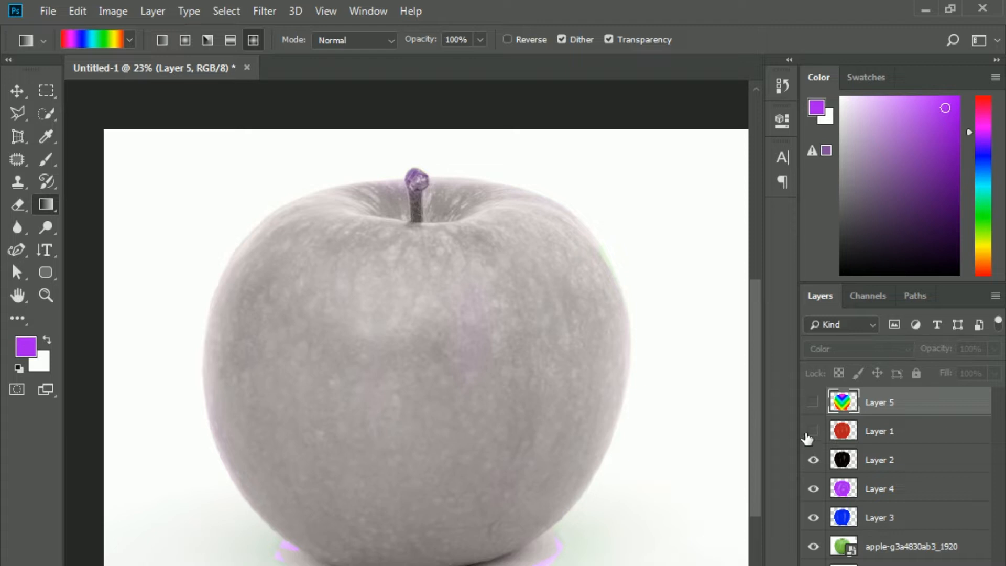
pyautogui.click(808, 433)
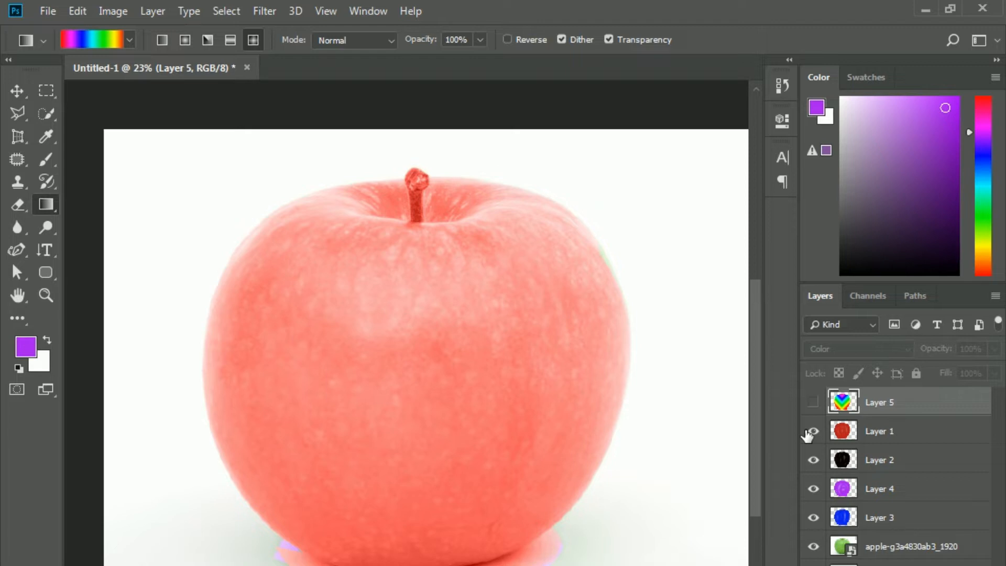
pyautogui.click(813, 402)
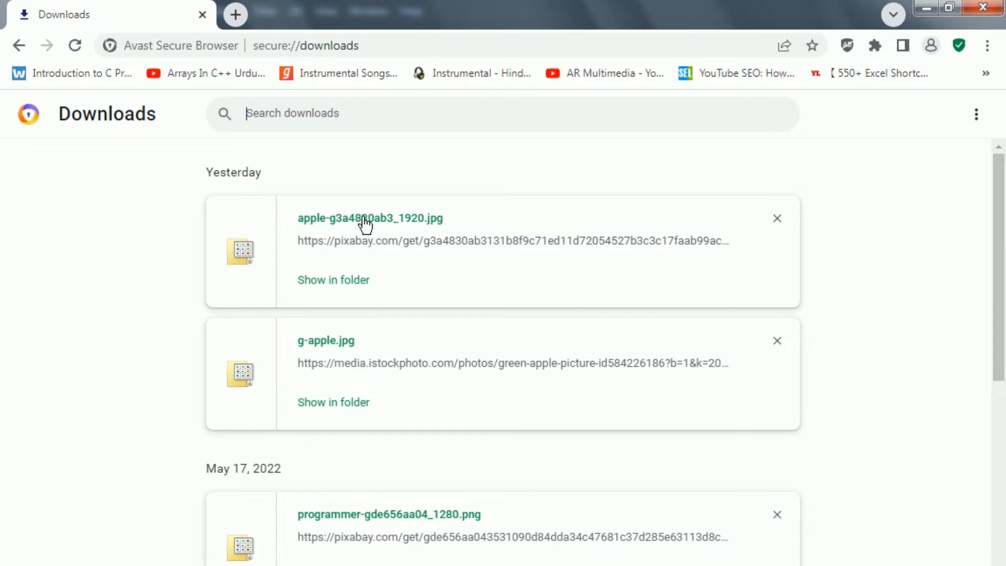
# Place the downloaded apple-g3a4830ab3_1920.jpg in the blank document and add a new empty layer above it.
pyautogui.moveTo(365, 224); pyautogui.dragTo(348, 429)
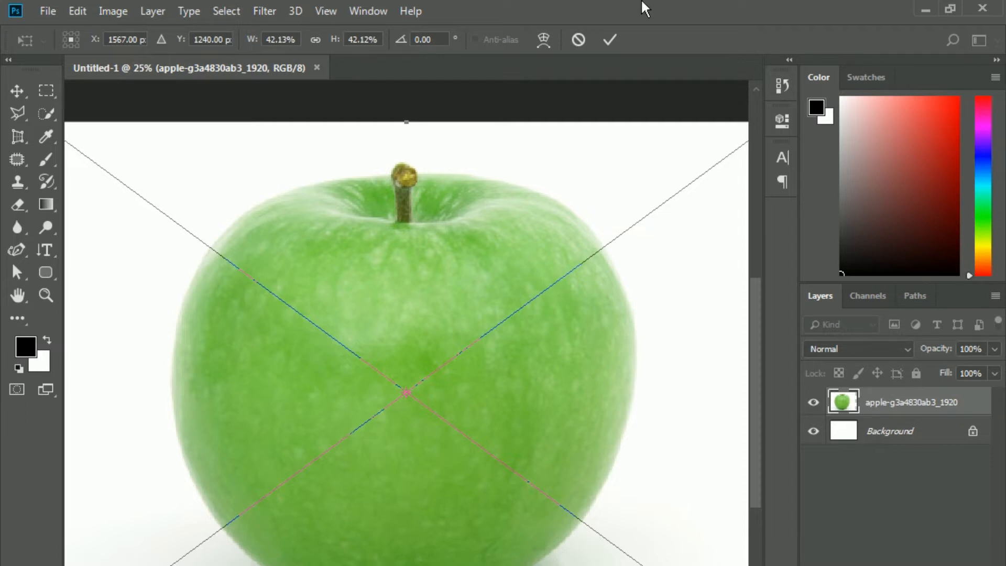
pyautogui.click(608, 41)
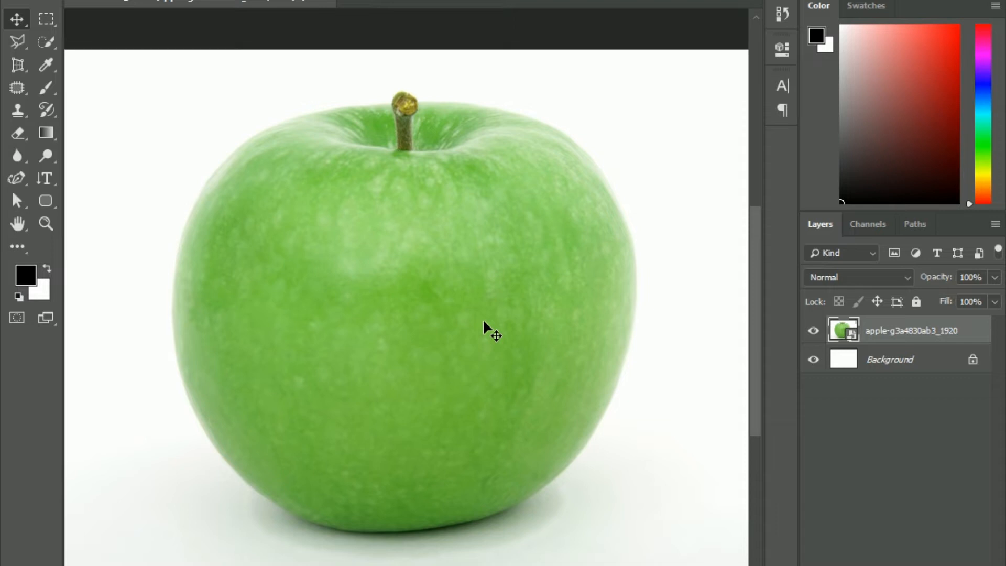
pyautogui.hotkey('ctrl', 'shift', 'alt', 'n')
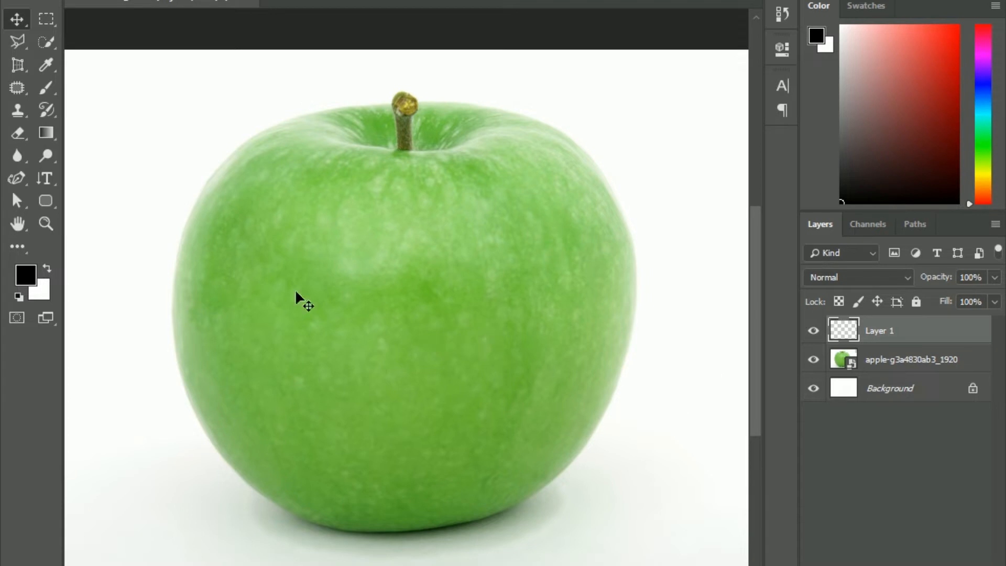
# Select the whole apple including its stem with the Quick Selection tool, sampling all layers.
pyautogui.rightClick(41, 45)
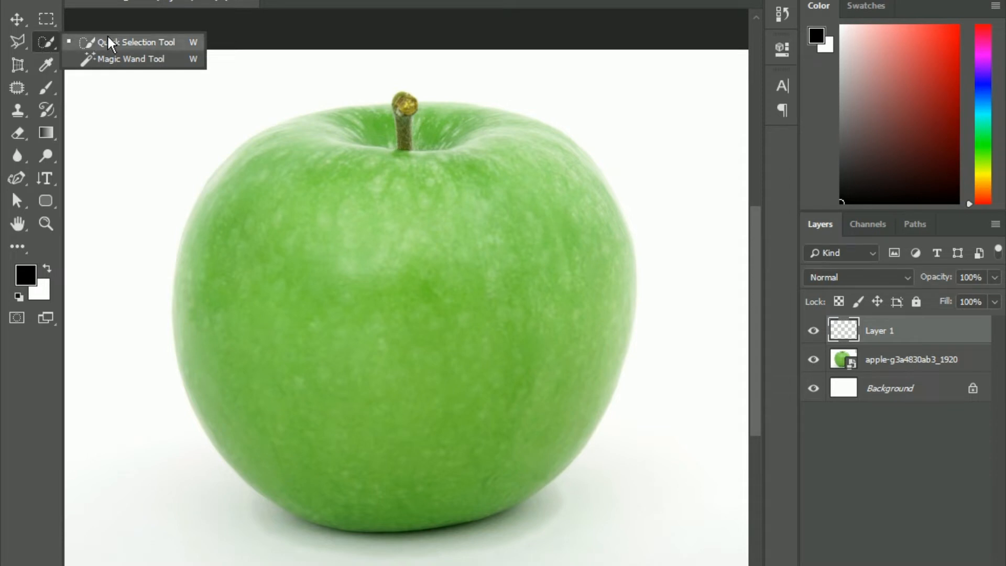
pyautogui.click(122, 42)
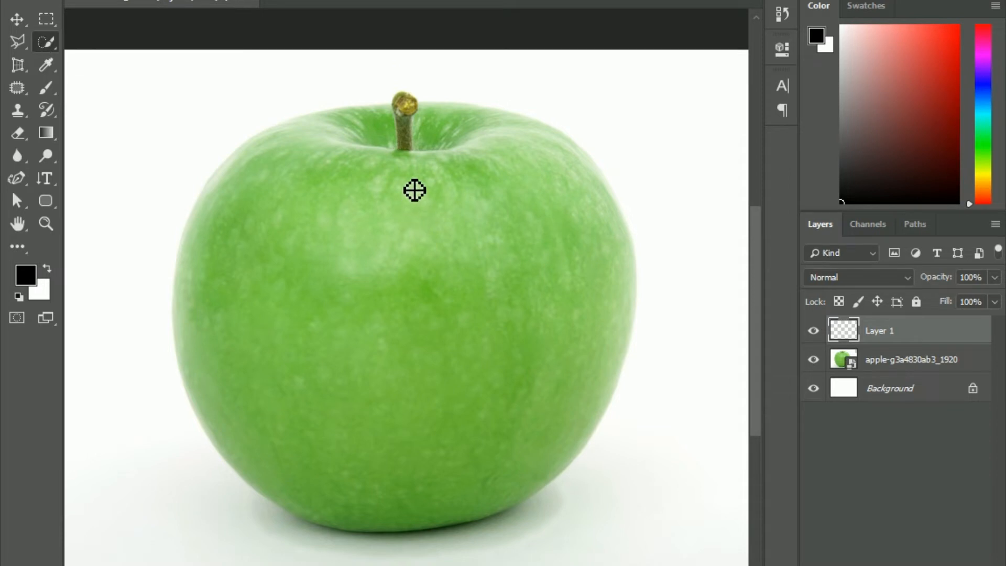
pyautogui.moveTo(413, 189); pyautogui.dragTo(413, 491)
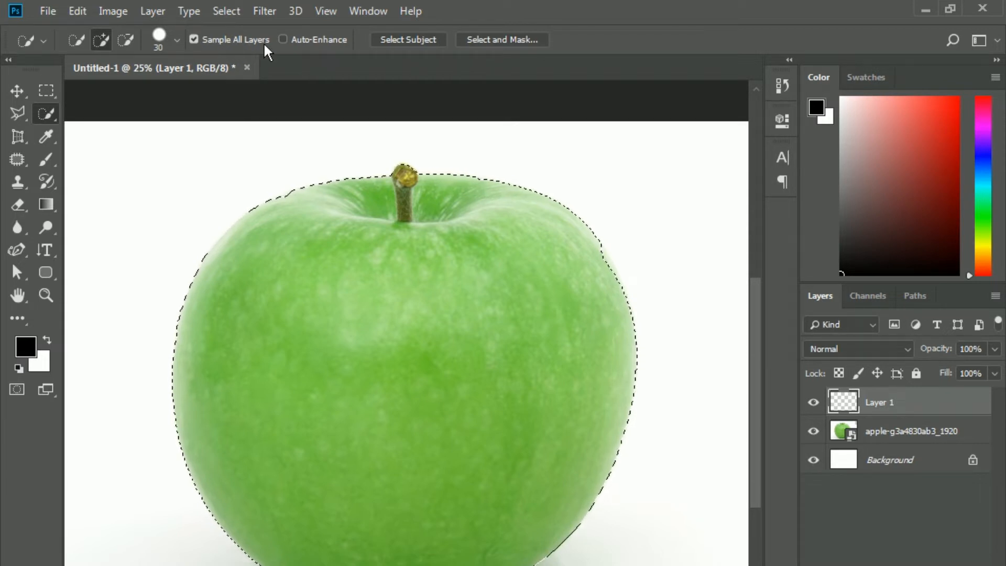
pyautogui.click(194, 40)
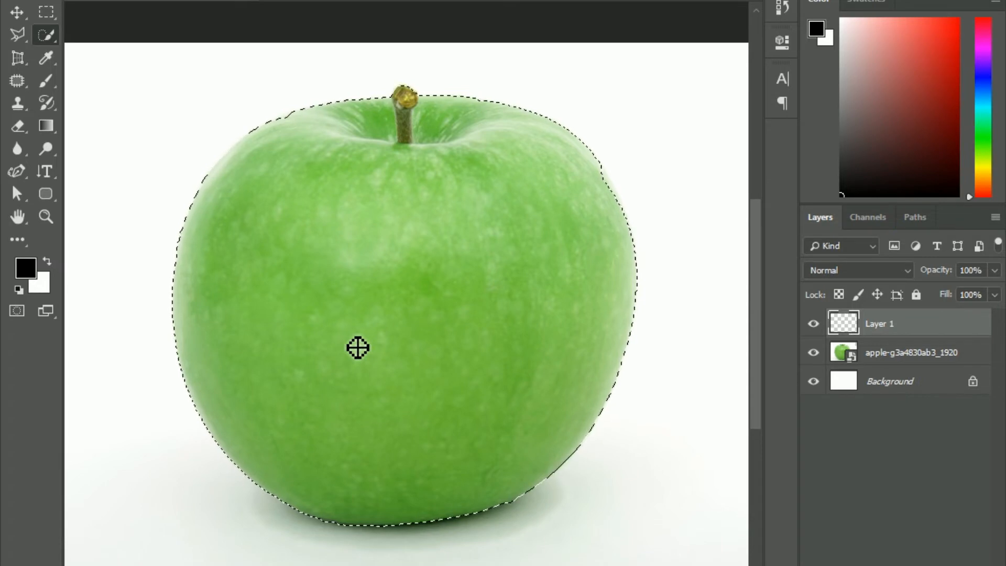
# Set the foreground color to a strong, slightly dark red.
pyautogui.click(25, 269)
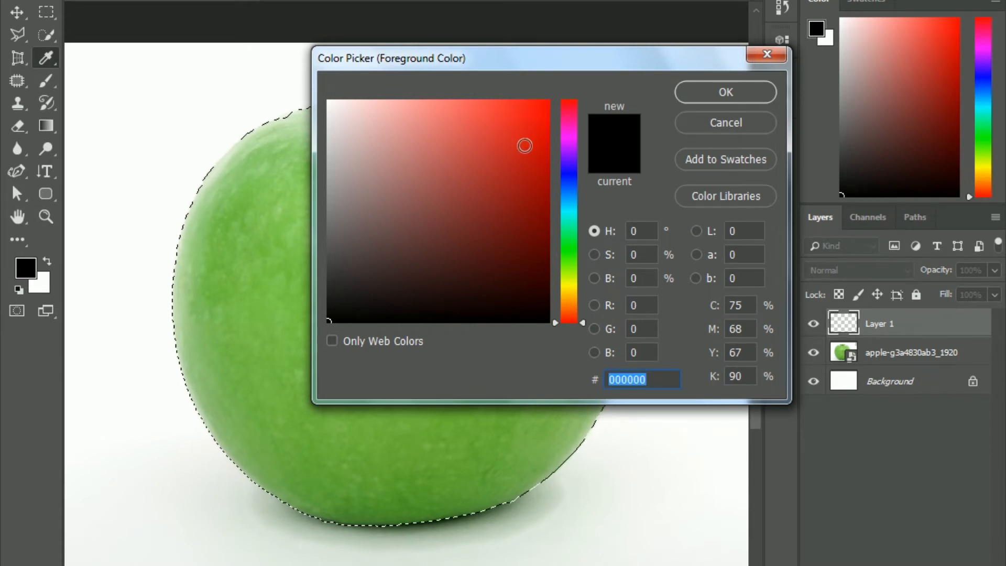
pyautogui.click(514, 162)
pyautogui.click(714, 90)
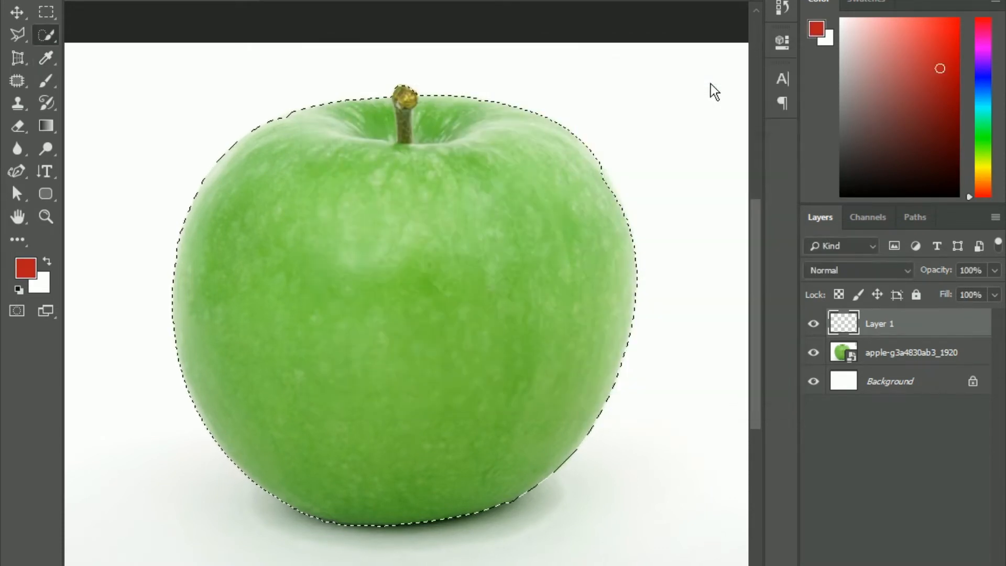
pyautogui.click(25, 278)
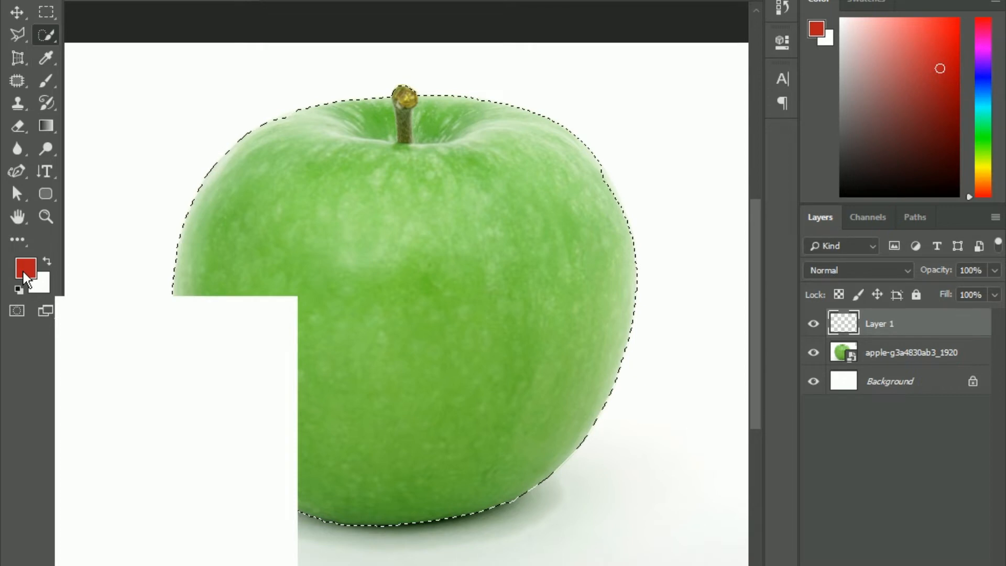
# Paint the selected apple area red on Layer 1 with the Brush tool.
pyautogui.rightClick(50, 83)
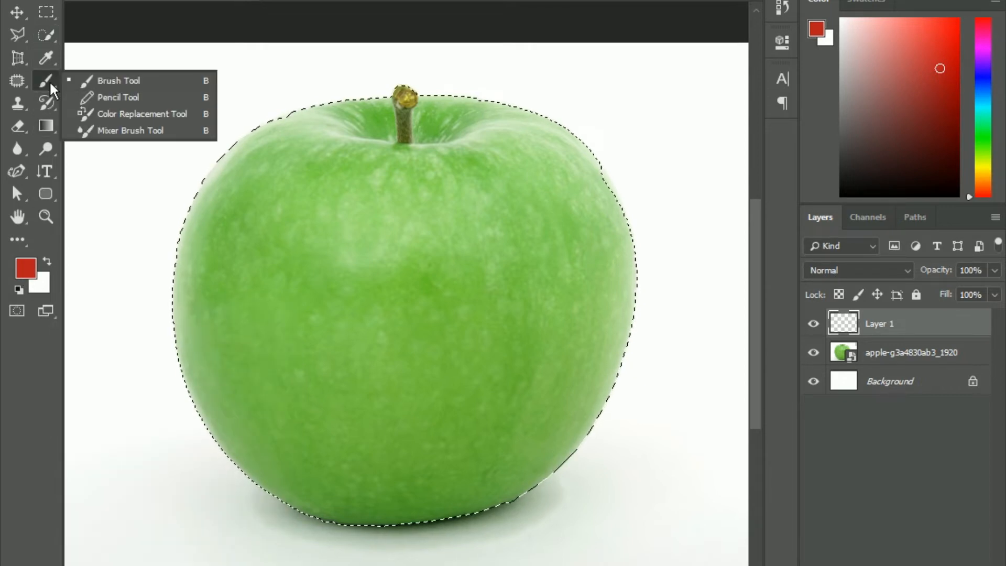
pyautogui.click(108, 82)
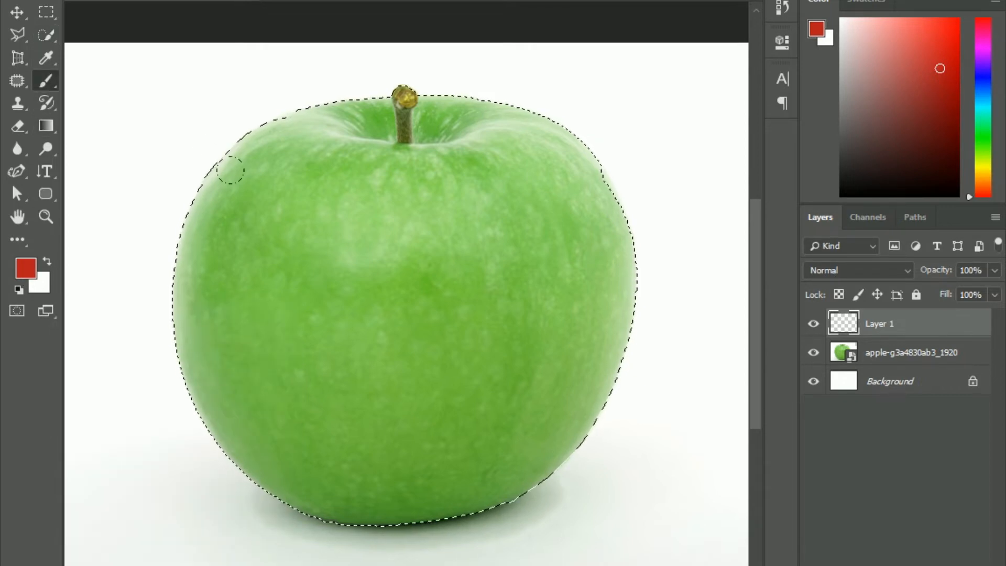
pyautogui.moveTo(273, 104)
pyautogui.mouseDown()
pyautogui.moveTo(199, 143)
pyautogui.moveTo(158, 261)
pyautogui.moveTo(161, 310)
pyautogui.moveTo(223, 428)
pyautogui.moveTo(292, 473)
pyautogui.moveTo(402, 483)
pyautogui.moveTo(482, 453)
pyautogui.moveTo(540, 331)
pyautogui.moveTo(545, 219)
pyautogui.moveTo(498, 118)
pyautogui.moveTo(324, 85)
pyautogui.moveTo(248, 147)
pyautogui.moveTo(222, 243)
pyautogui.moveTo(222, 357)
pyautogui.moveTo(266, 420)
pyautogui.moveTo(429, 429)
pyautogui.moveTo(450, 396)
pyautogui.moveTo(465, 248)
pyautogui.moveTo(418, 150)
pyautogui.moveTo(325, 135)
pyautogui.moveTo(285, 201)
pyautogui.moveTo(318, 346)
pyautogui.moveTo(359, 360)
pyautogui.moveTo(408, 308)
pyautogui.moveTo(390, 214)
pyautogui.moveTo(322, 265)
pyautogui.moveTo(330, 364)
pyautogui.moveTo(445, 368)
pyautogui.mouseUp()
pyautogui.moveTo(490, 146); pyautogui.dragTo(546, 187)
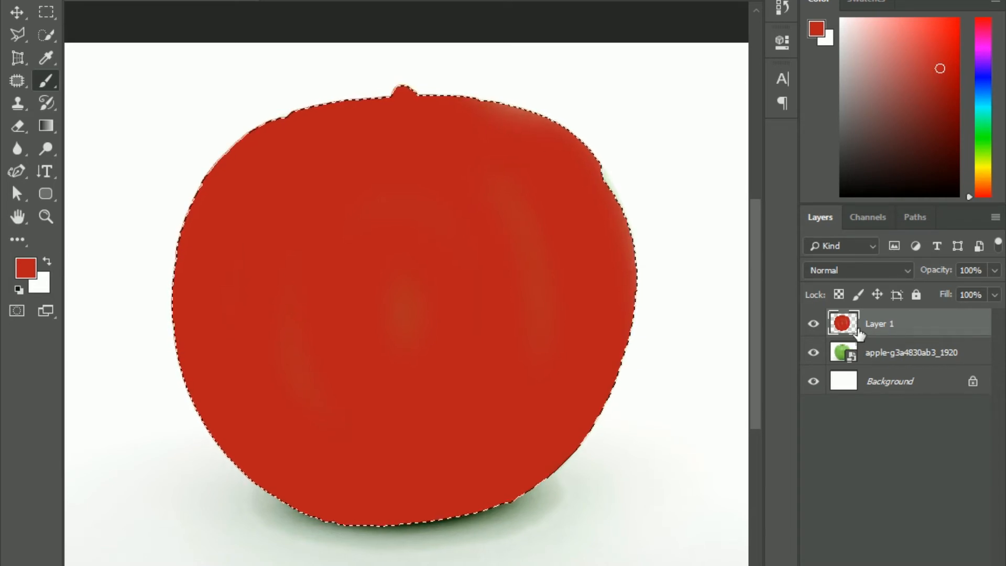
# Compare the red paint with the apple photo by hiding and showing Layer 1 and the photo layer in turn.
pyautogui.click(814, 325)
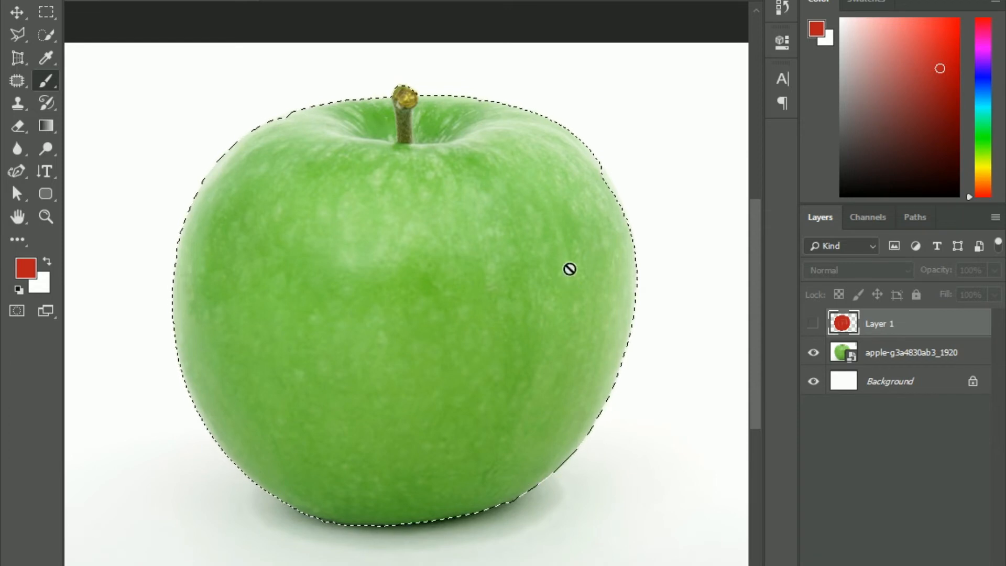
pyautogui.click(813, 324)
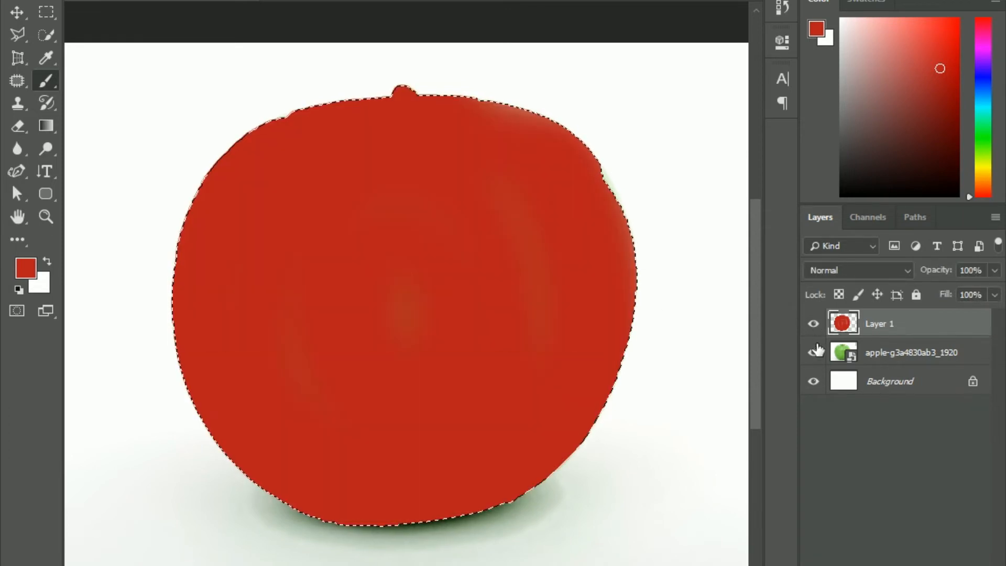
pyautogui.click(813, 354)
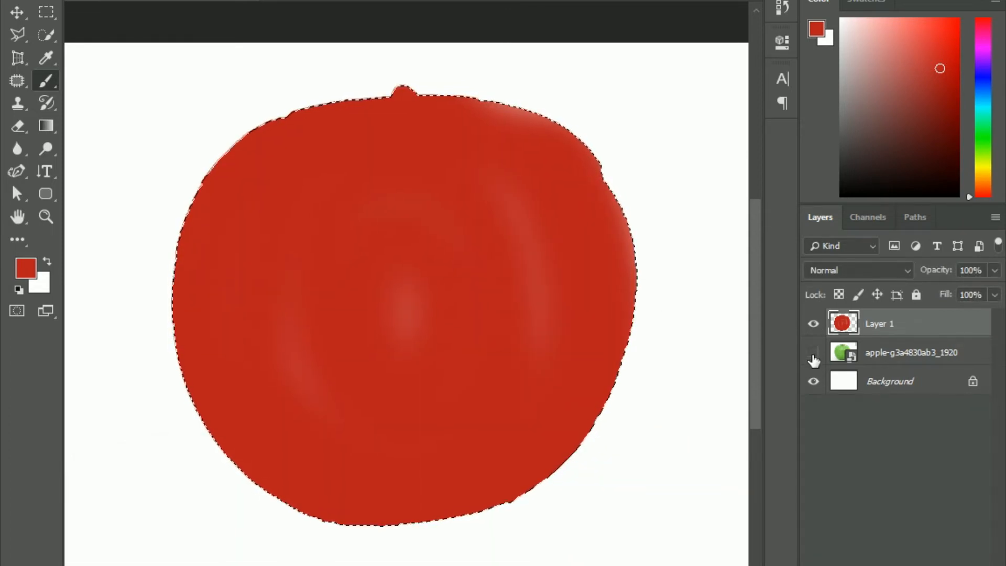
pyautogui.click(813, 354)
pyautogui.click(813, 354)
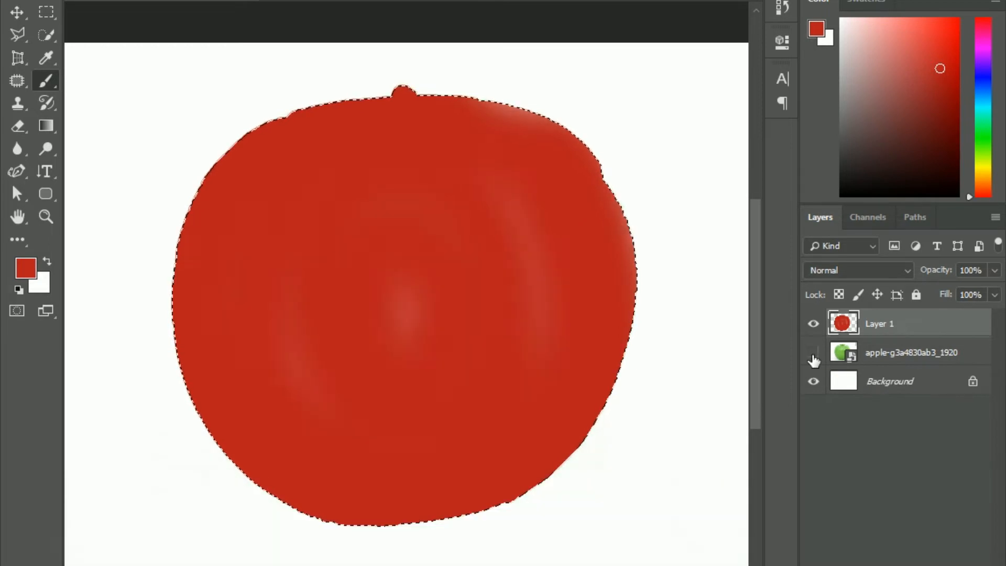
pyautogui.click(813, 354)
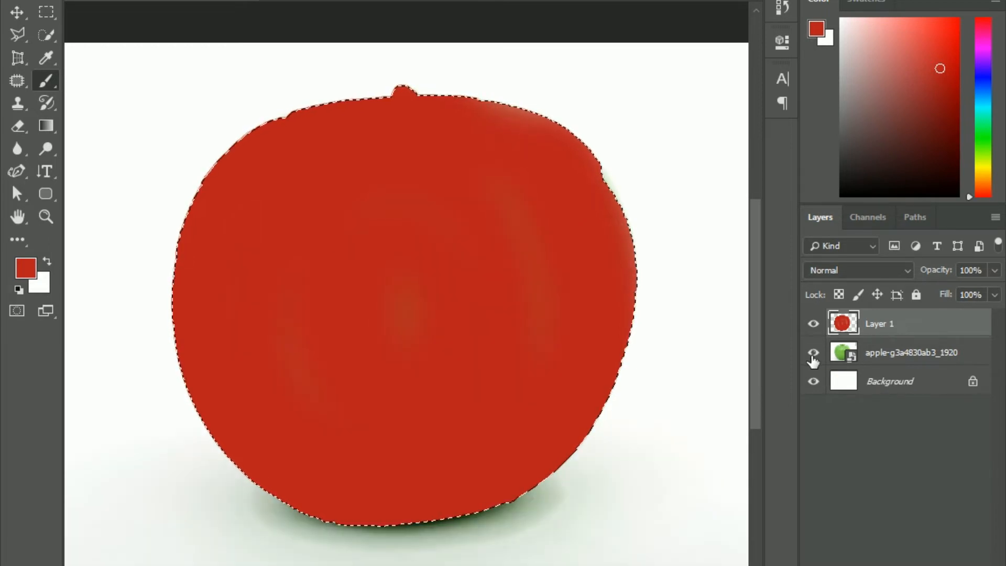
pyautogui.click(812, 324)
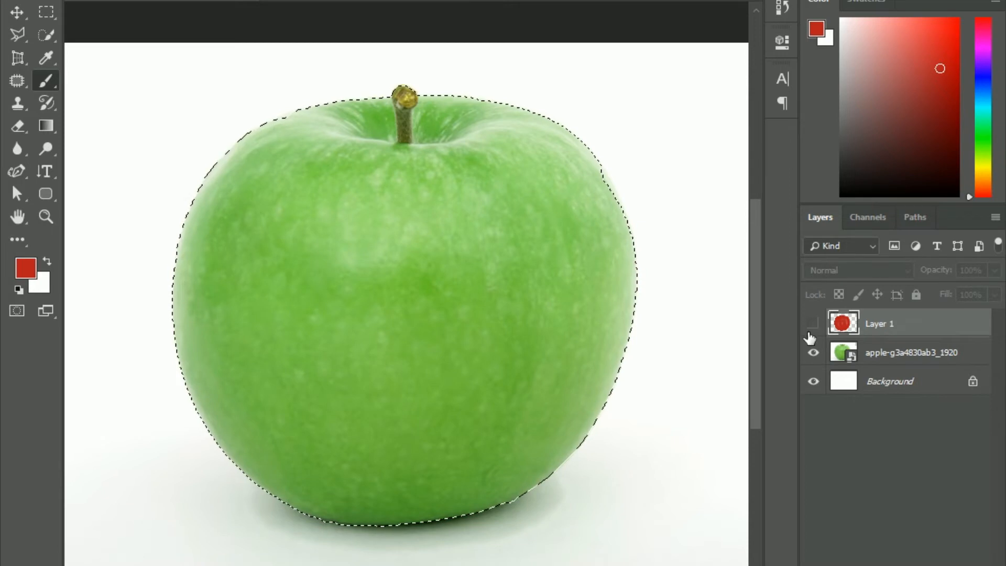
pyautogui.click(811, 325)
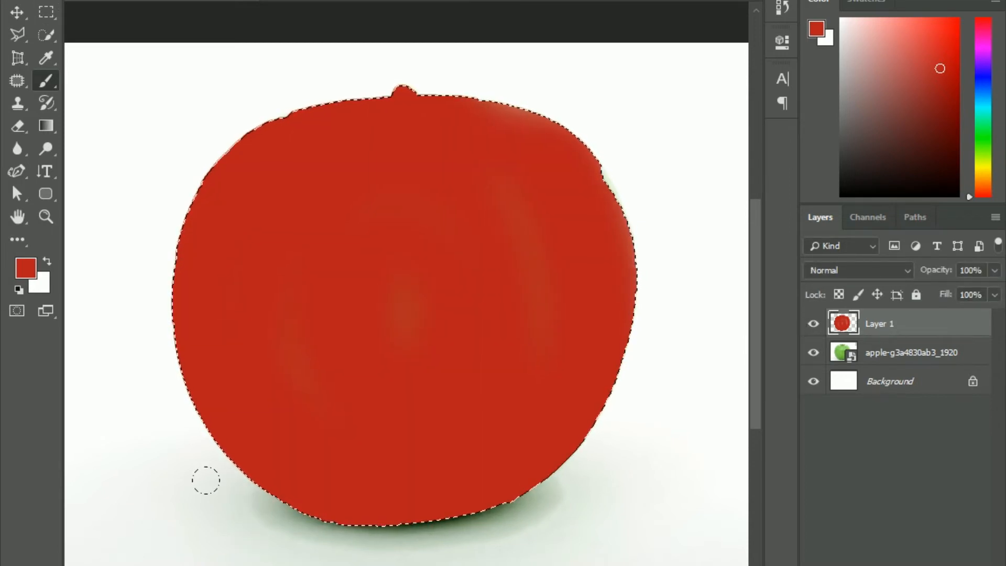
# Add the shadow area beneath the apple to the selection with the Polygonal Lasso tool.
pyautogui.click(17, 37)
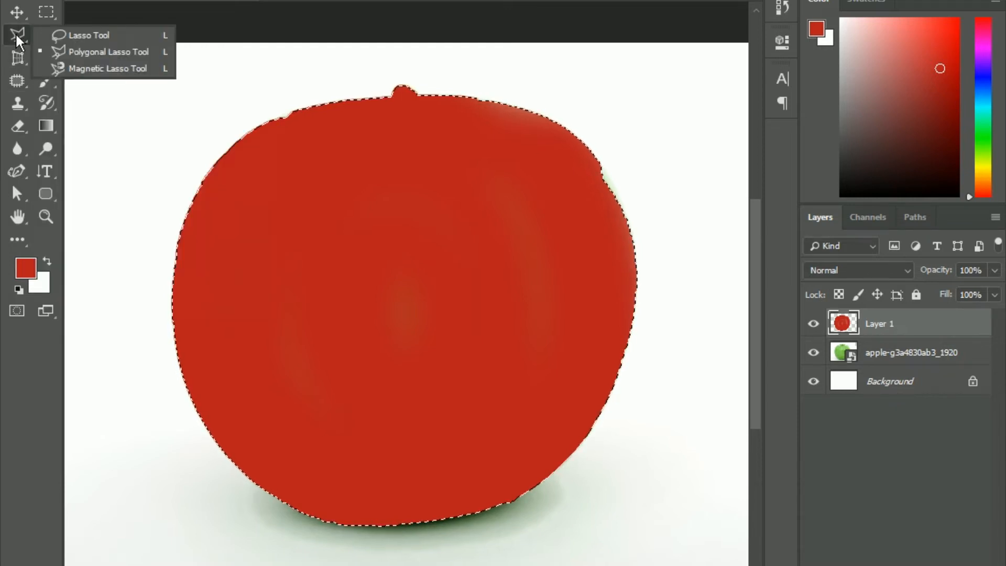
pyautogui.click(114, 53)
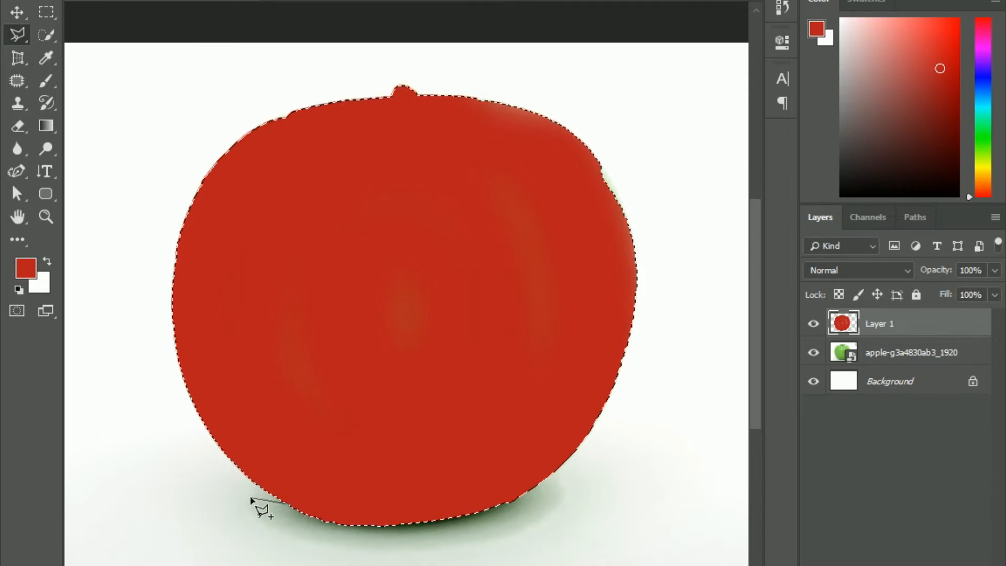
pyautogui.click(252, 496)
pyautogui.click(276, 532)
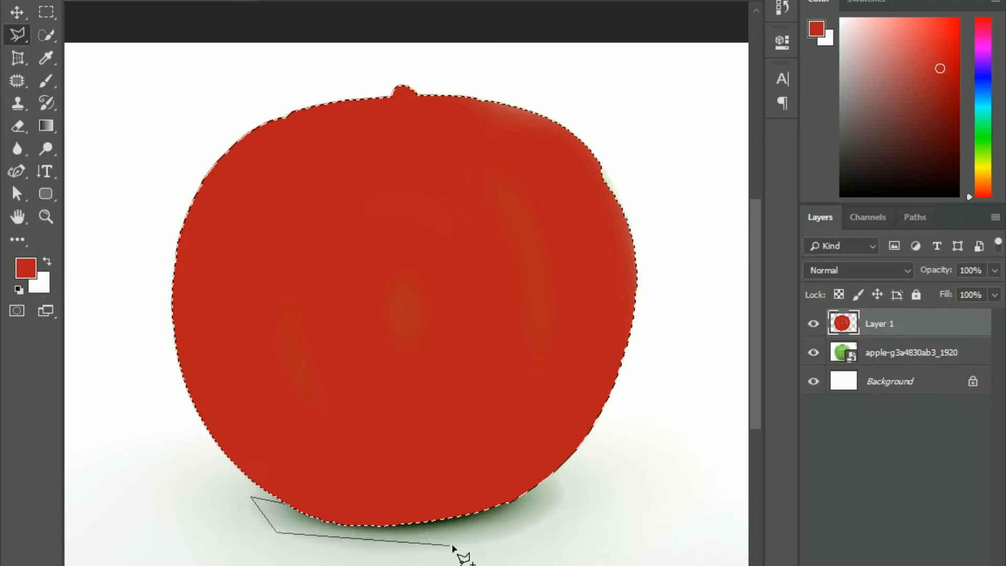
pyautogui.click(481, 544)
pyautogui.click(556, 509)
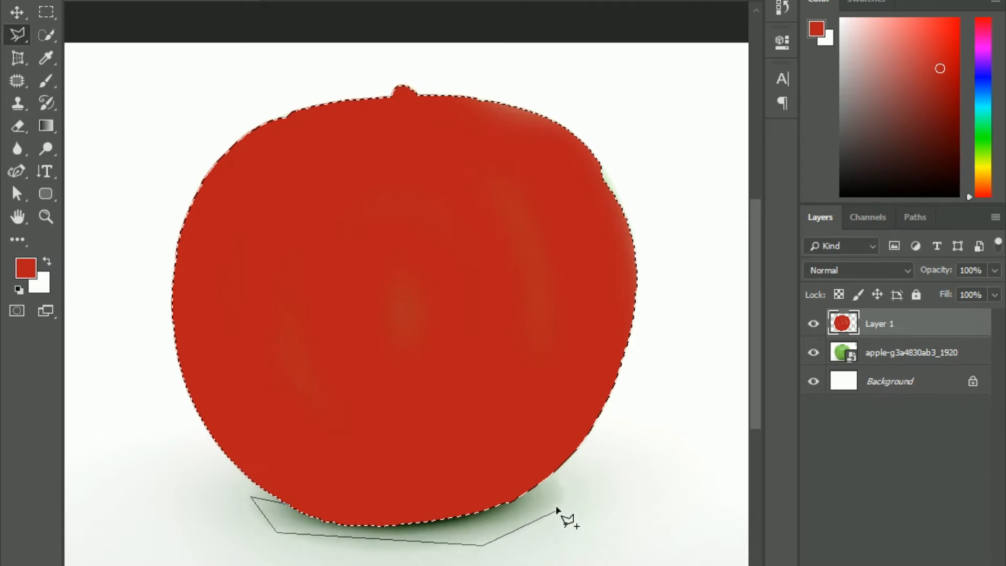
pyautogui.click(562, 490)
pyautogui.click(550, 472)
pyautogui.click(438, 449)
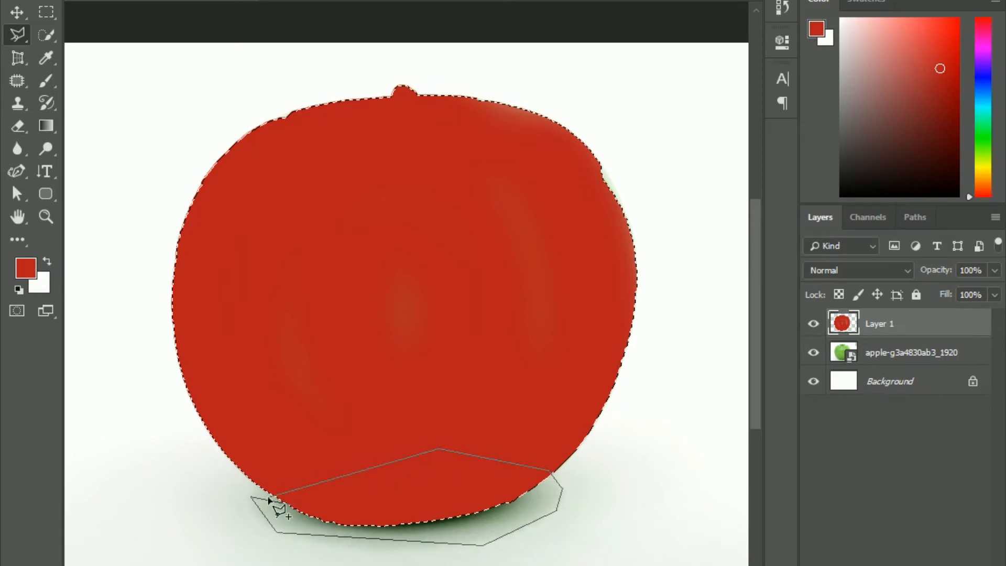
pyautogui.doubleClick(286, 503)
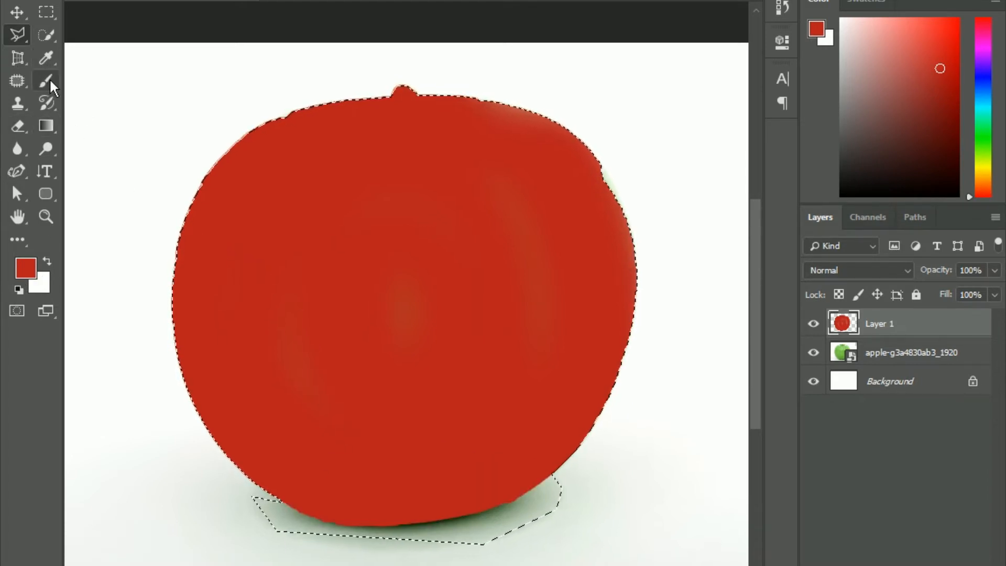
# Paint the selected shadow area beneath the apple red on Layer 1 with the Brush tool.
pyautogui.click(46, 58)
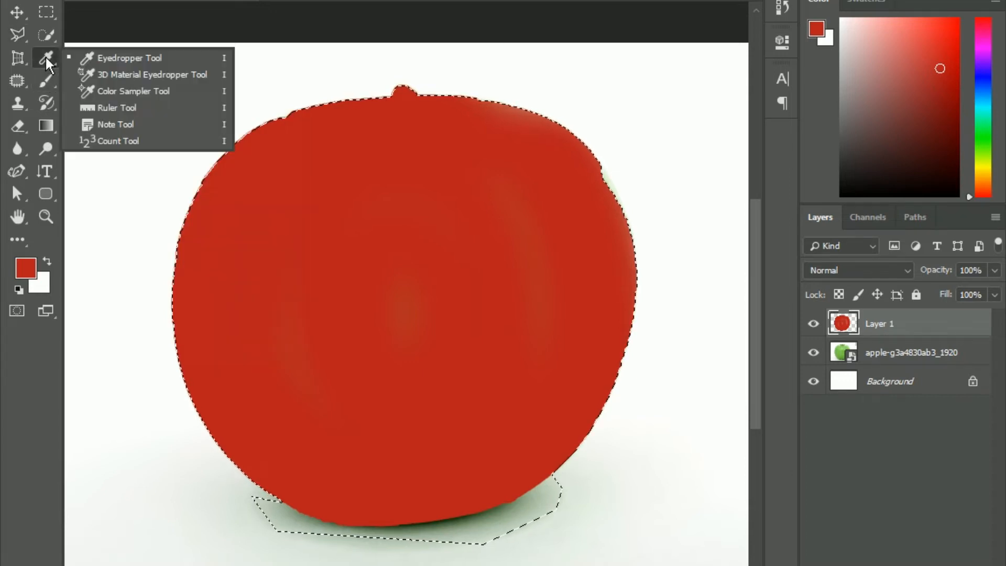
pyautogui.click(46, 80)
pyautogui.click(46, 81)
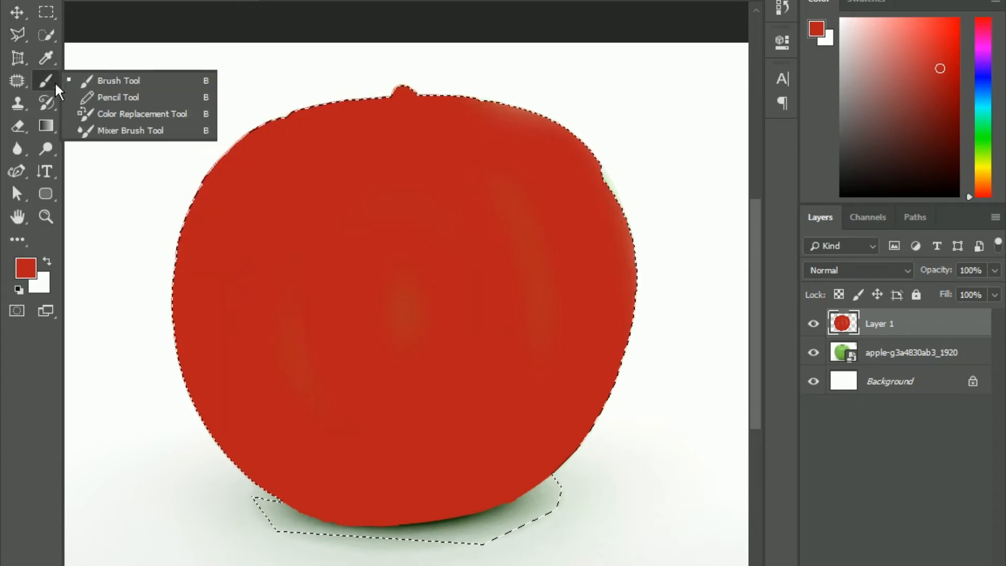
pyautogui.click(94, 82)
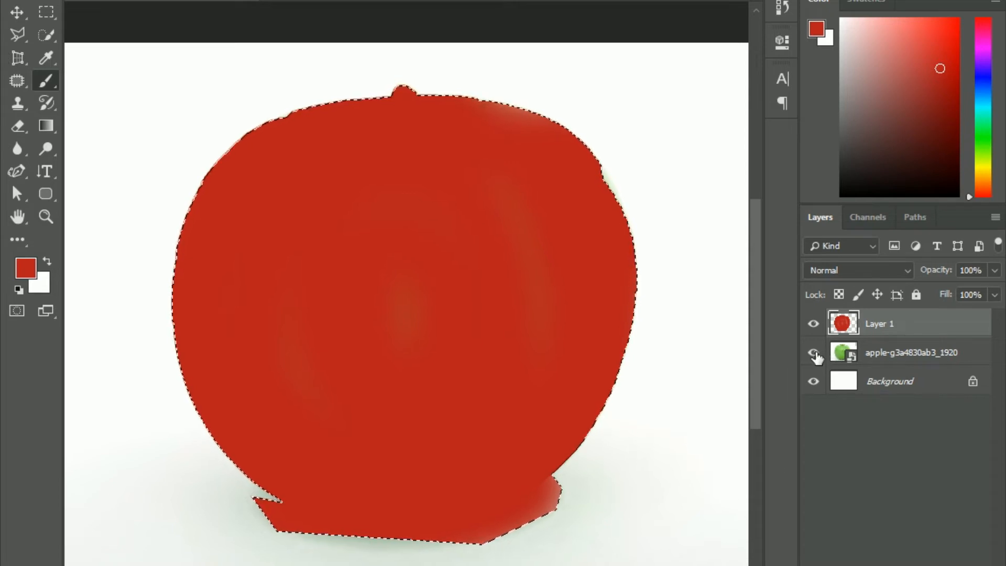
# Compare the photo with and without Layer 1, and examine the green apple's surface detail up close while the paint is hidden.
pyautogui.click(813, 323)
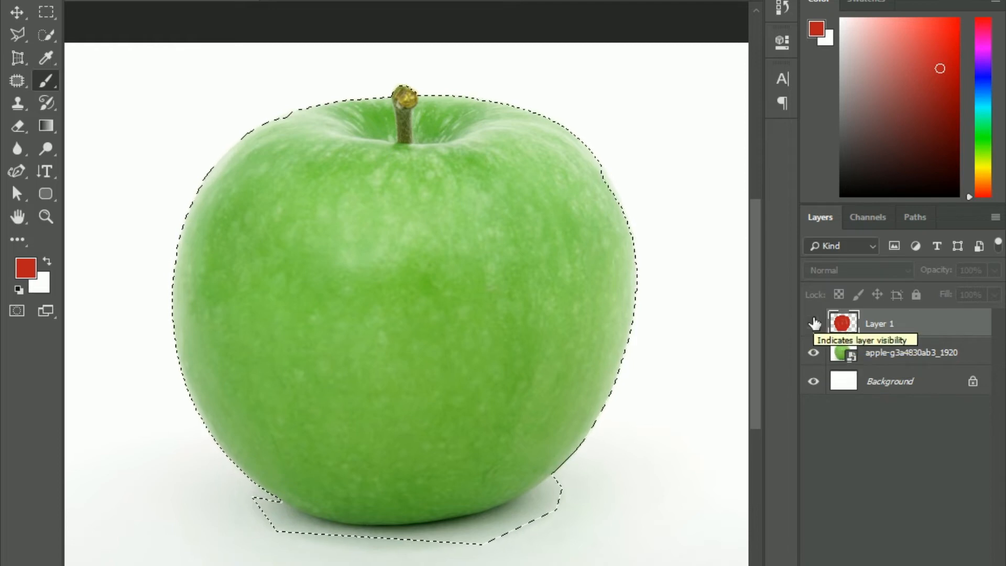
pyautogui.click(814, 325)
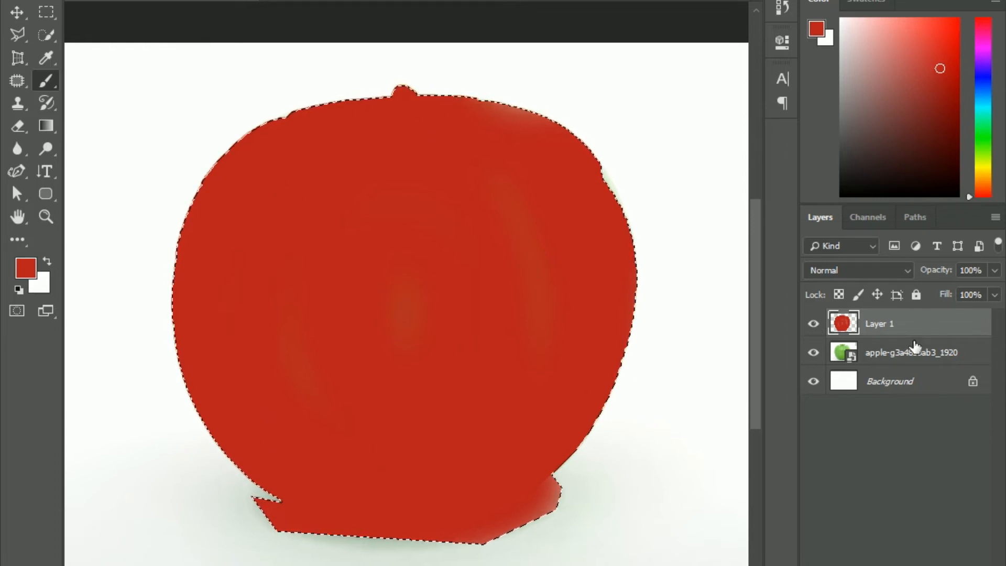
pyautogui.click(813, 323)
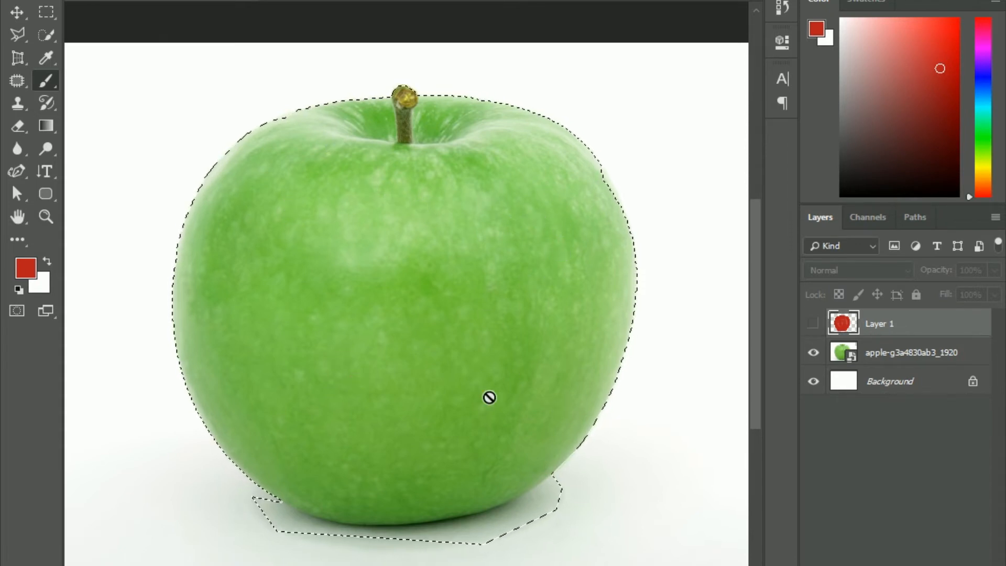
pyautogui.click(45, 216)
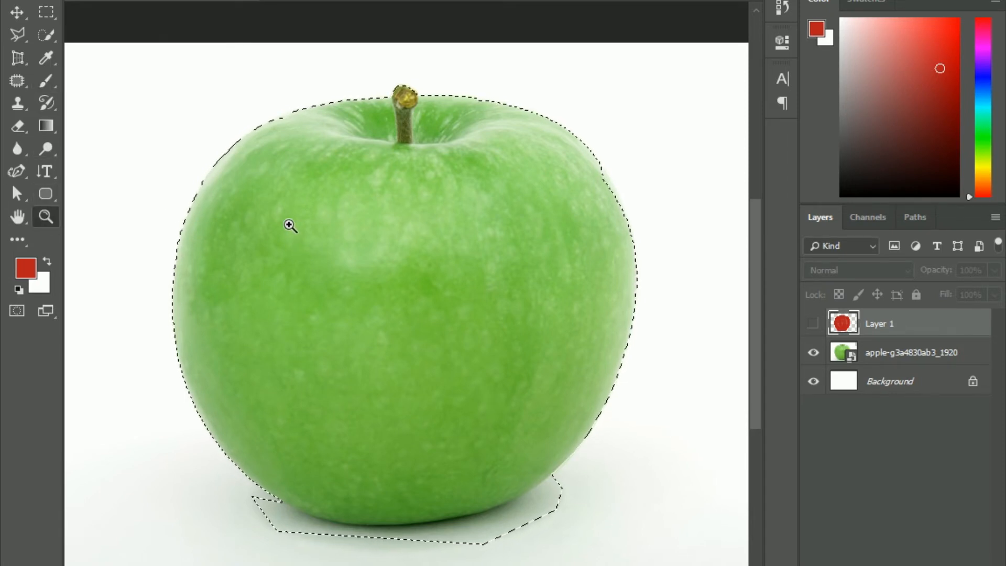
pyautogui.moveTo(260, 196)
pyautogui.mouseDown()
pyautogui.moveTo(291, 269)
pyautogui.moveTo(520, 412)
pyautogui.mouseUp()
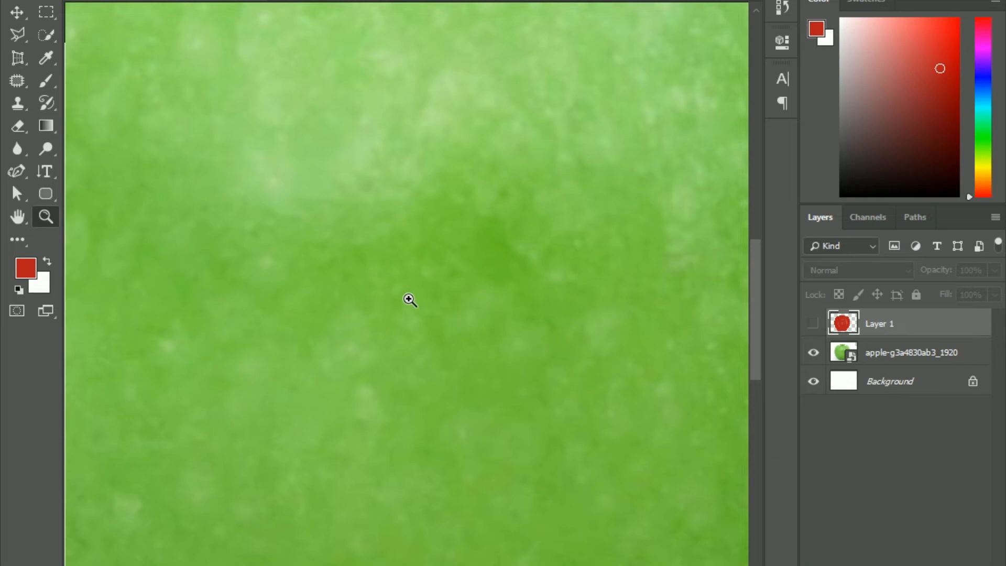
pyautogui.keyDown('alt'); pyautogui.click(411, 285); pyautogui.keyUp('alt')
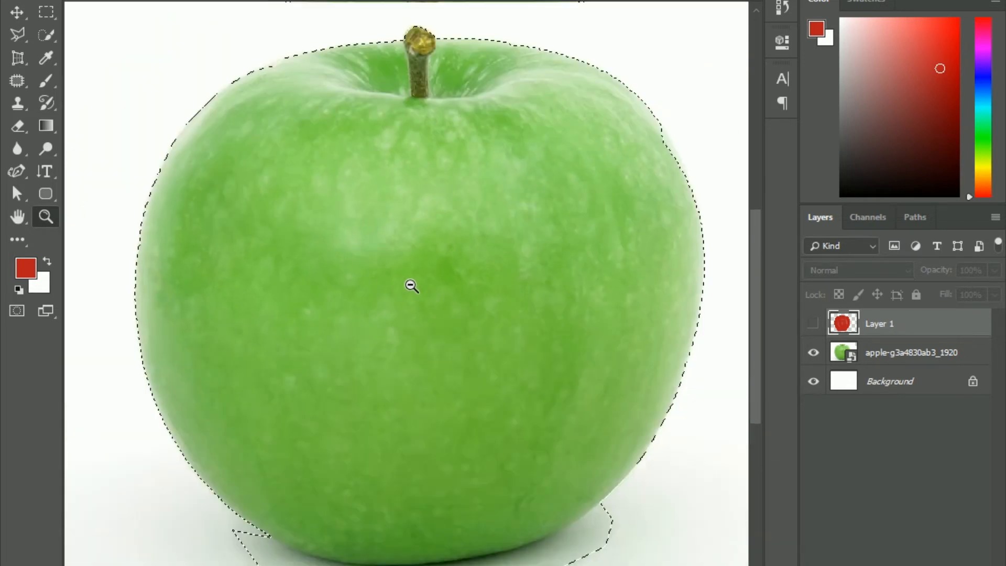
pyautogui.keyDown('alt'); pyautogui.click(410, 285); pyautogui.keyUp('alt')
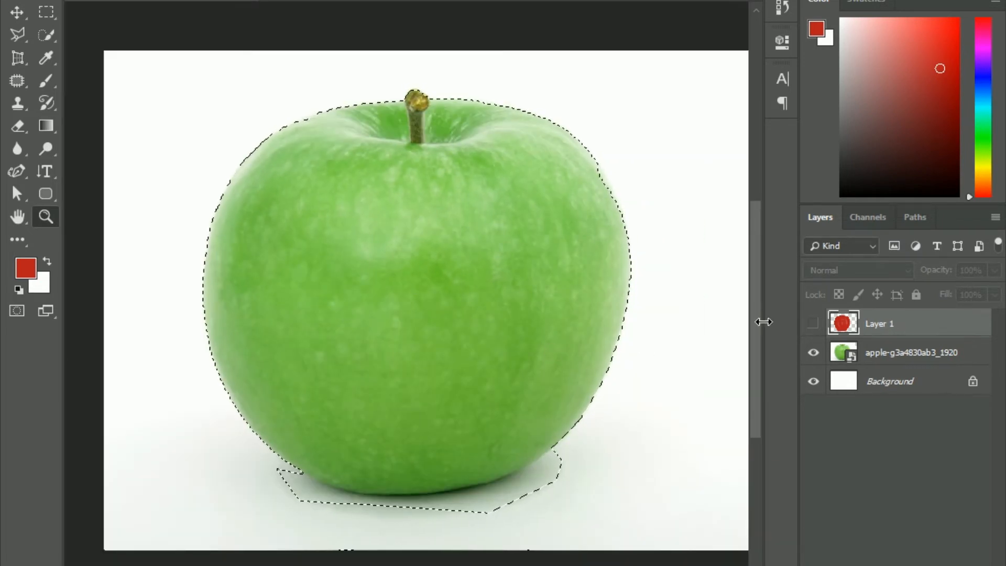
pyautogui.click(812, 323)
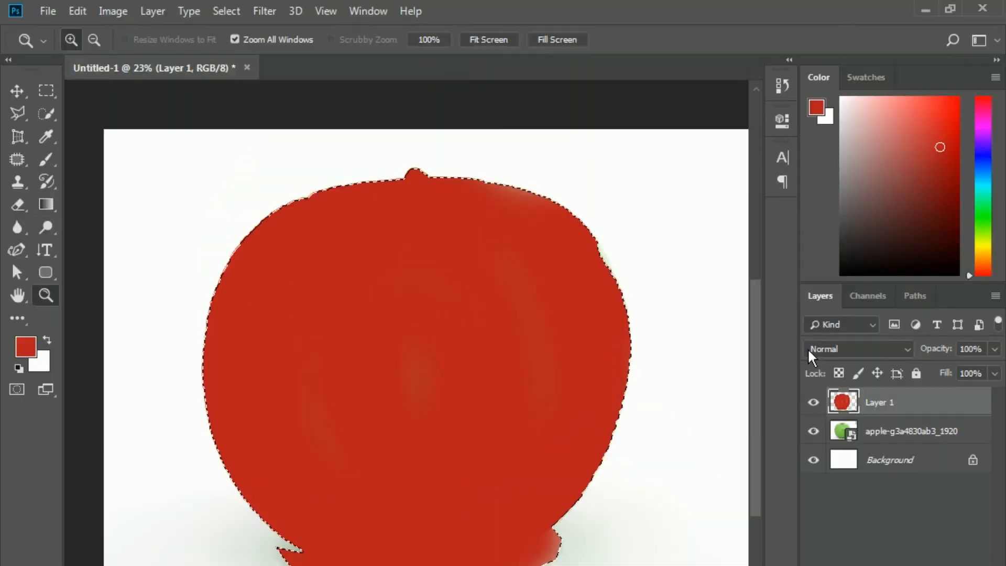
# Try the Dissolve blend mode on Layer 1, and return the layer to Normal.
pyautogui.click(907, 349)
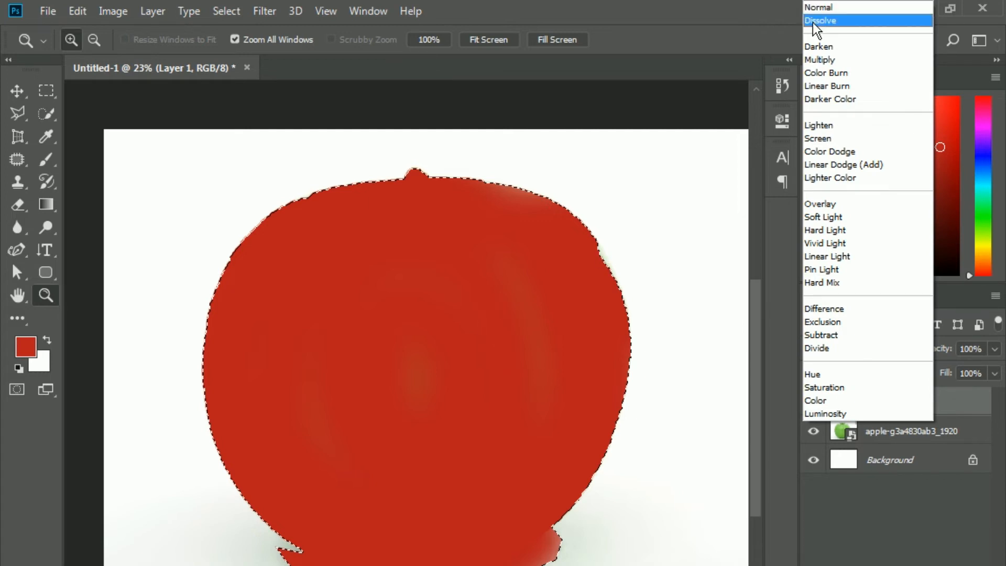
pyautogui.click(814, 22)
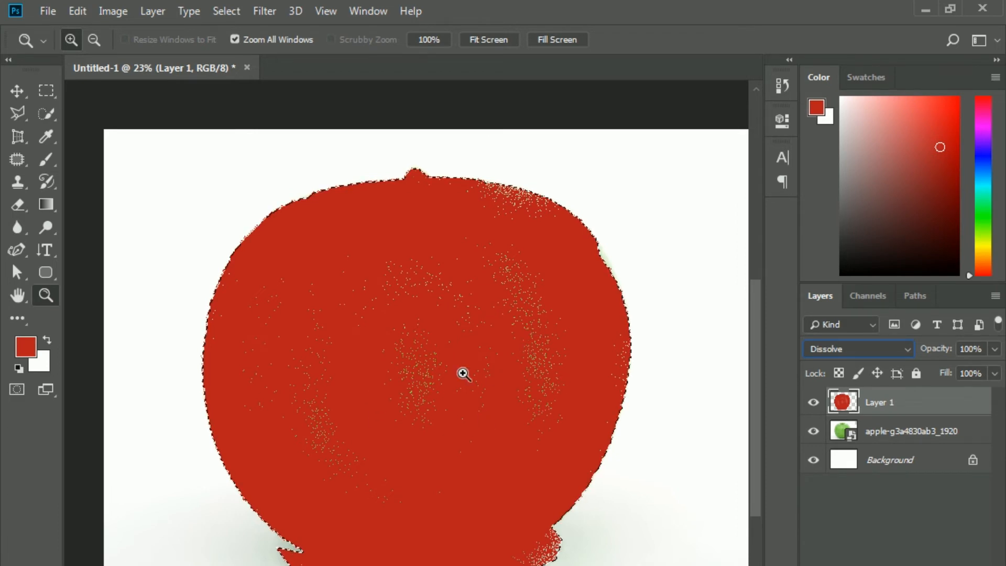
pyautogui.click(836, 350)
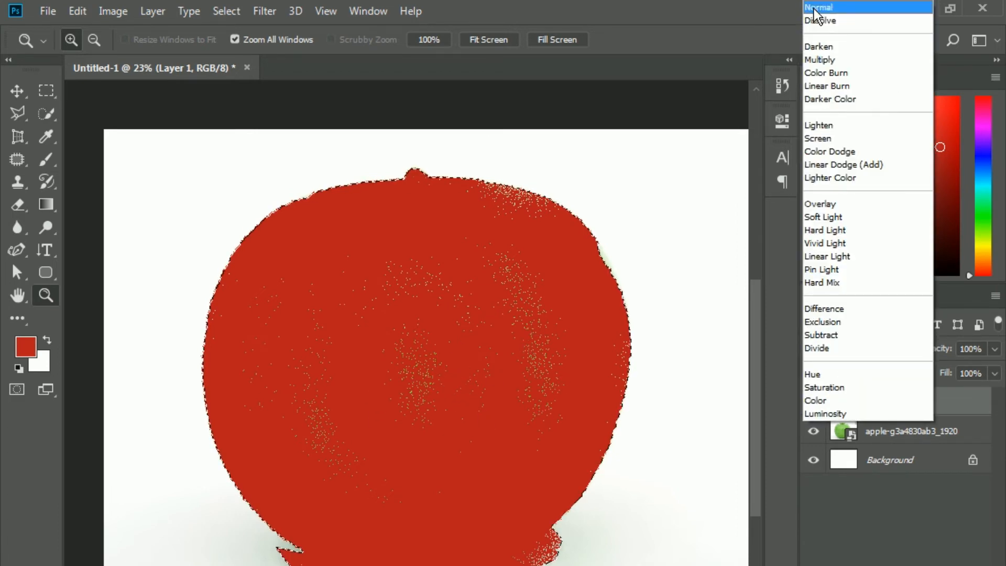
pyautogui.click(813, 7)
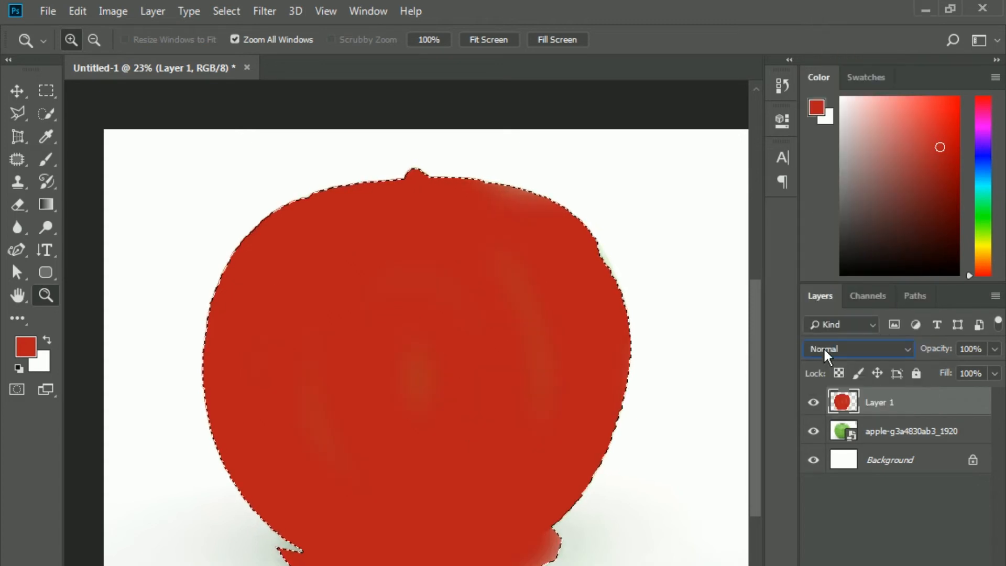
# Try the Darken blend mode on Layer 1 with its opacity reduced to 75%.
pyautogui.click(824, 349)
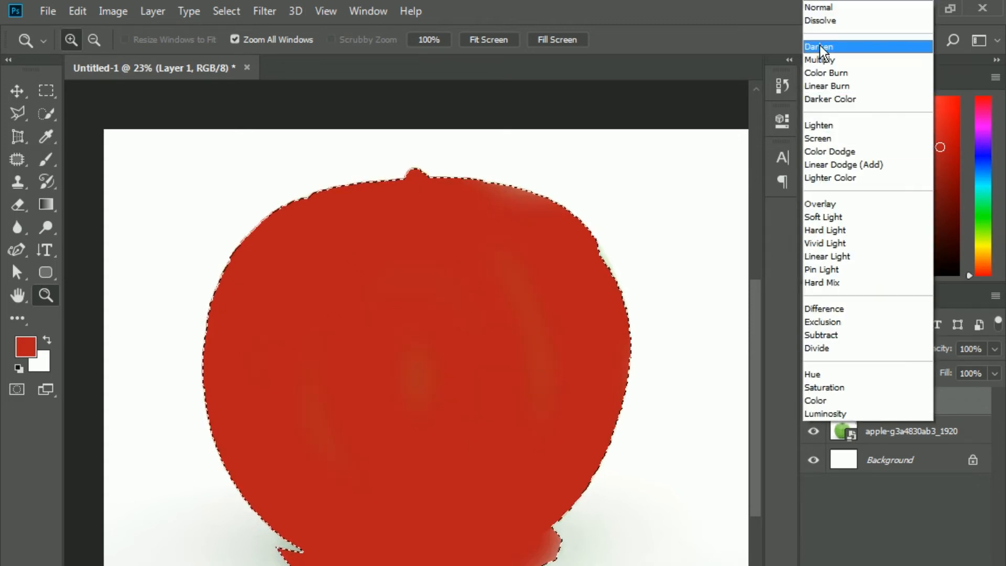
pyautogui.click(820, 48)
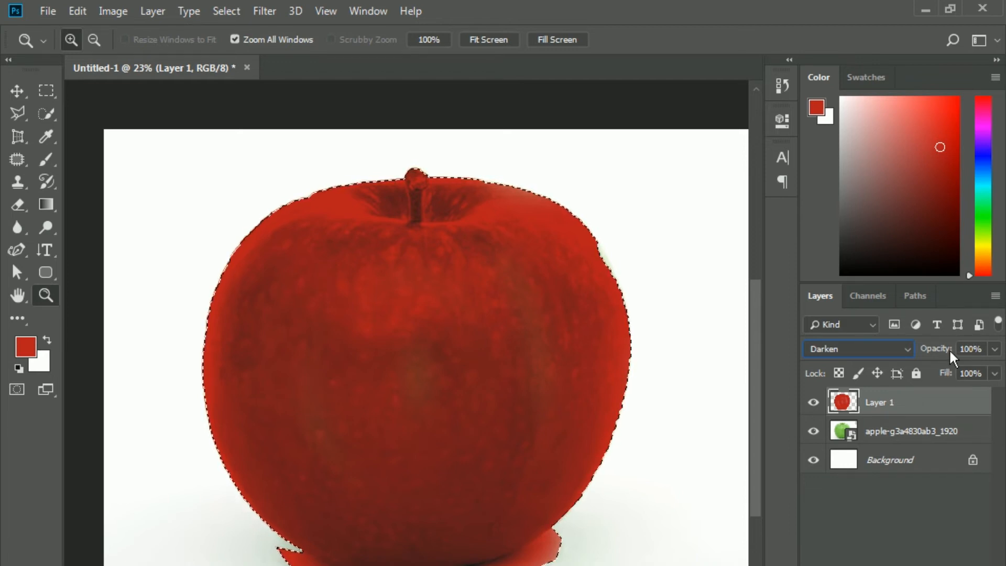
pyautogui.moveTo(937, 355); pyautogui.dragTo(974, 373)
pyautogui.click(994, 349)
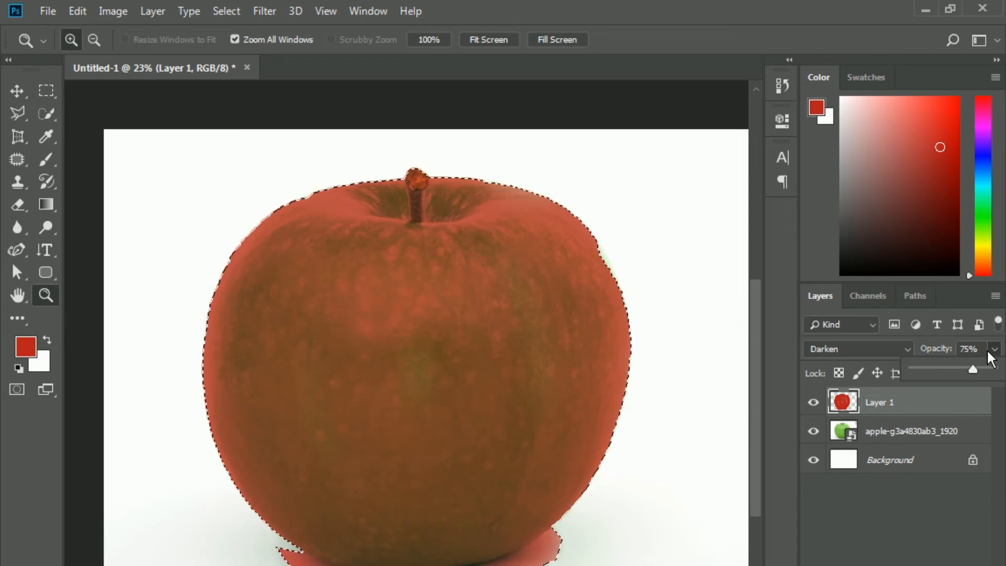
pyautogui.click(919, 350)
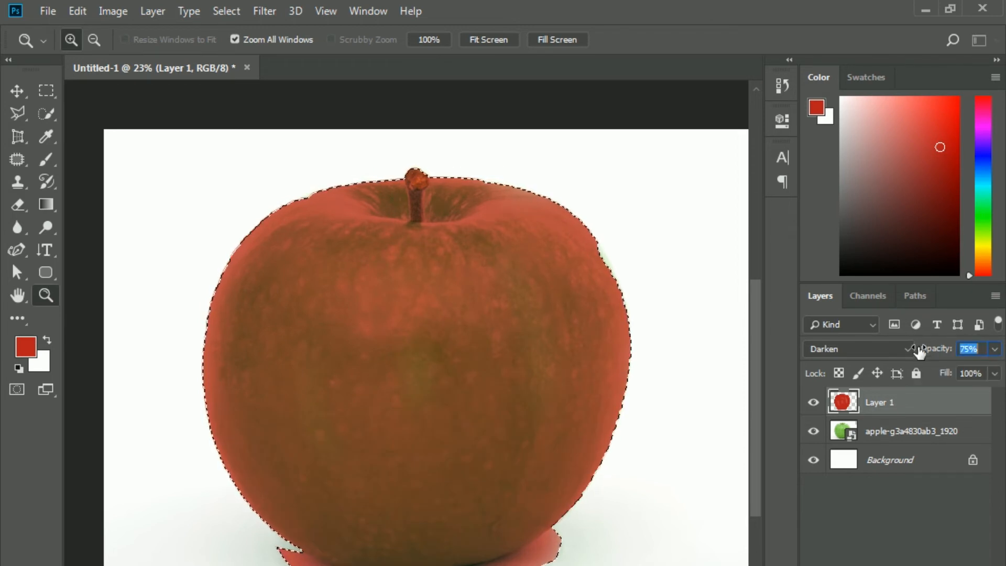
# Restore Layer 1 to the Normal blend mode at 100% opacity.
pyautogui.click(907, 353)
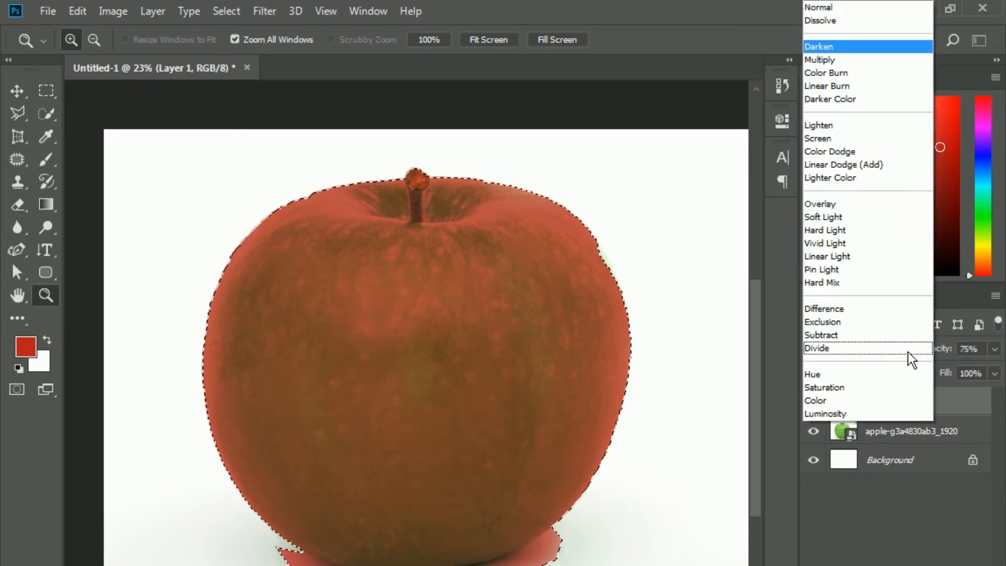
pyautogui.click(822, 6)
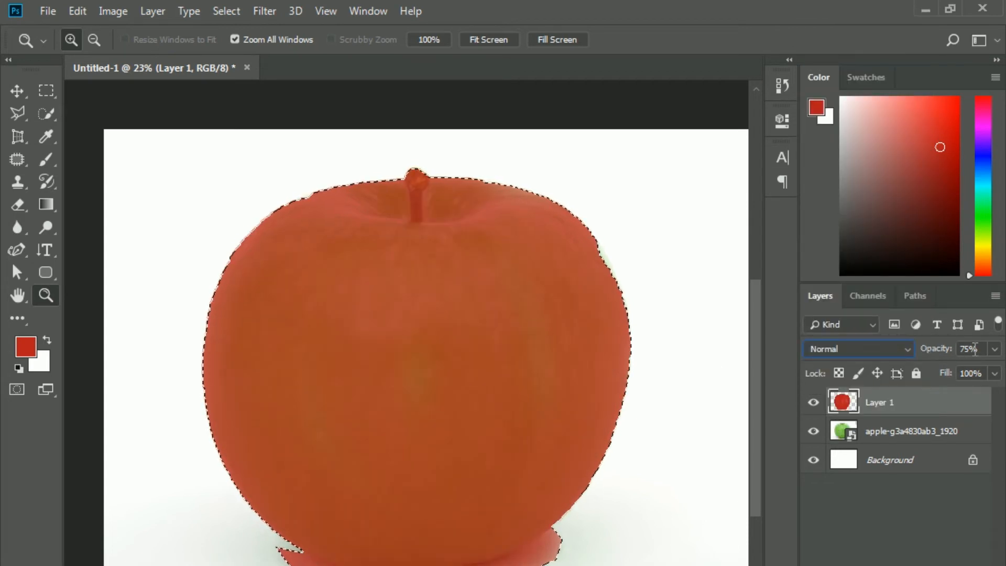
pyautogui.click(994, 349)
pyautogui.moveTo(973, 372); pyautogui.dragTo(1000, 372)
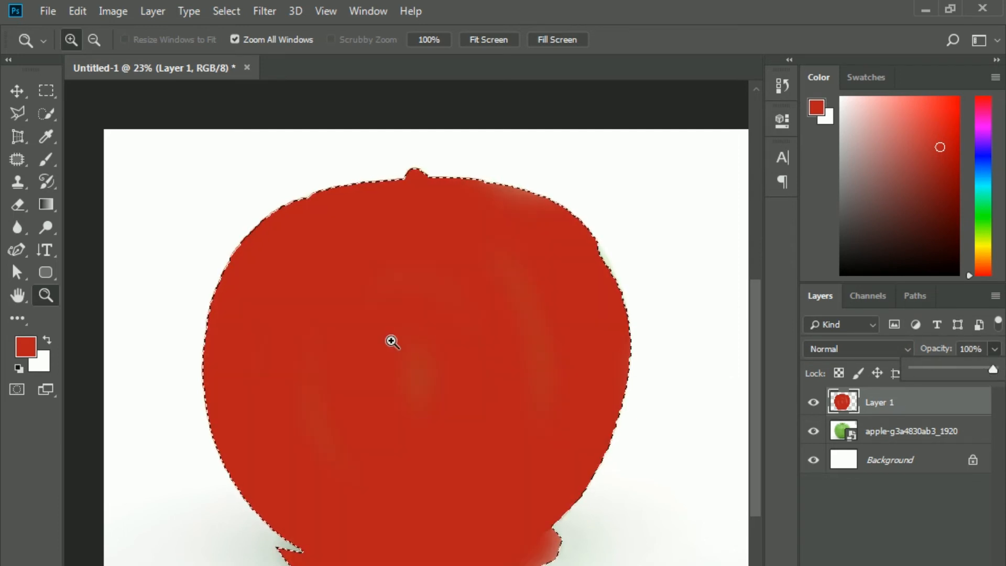
# Set Layer 1's blend mode to Color and compare the recolored apple with the green original by toggling the layer's visibility.
pyautogui.click(904, 349)
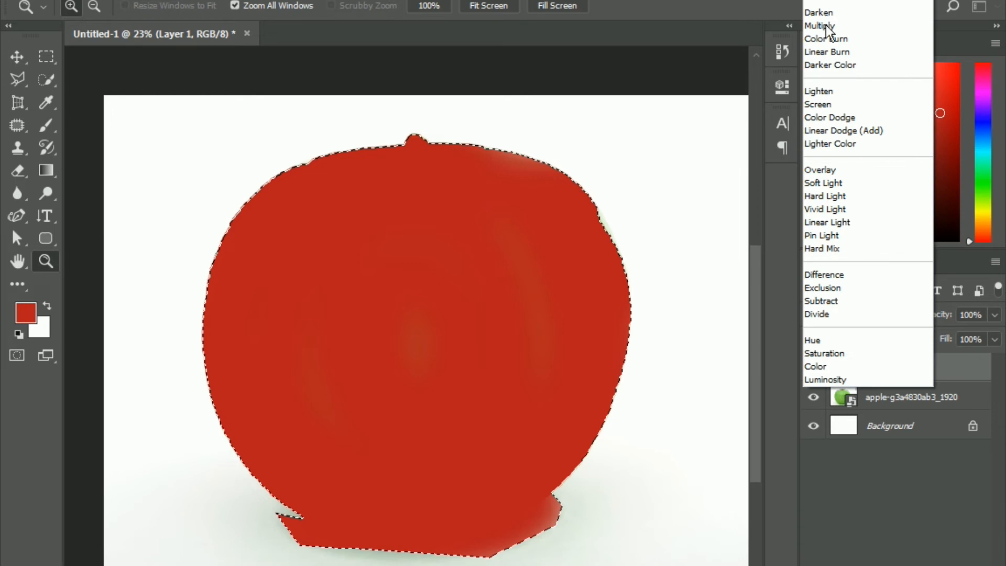
pyautogui.click(812, 366)
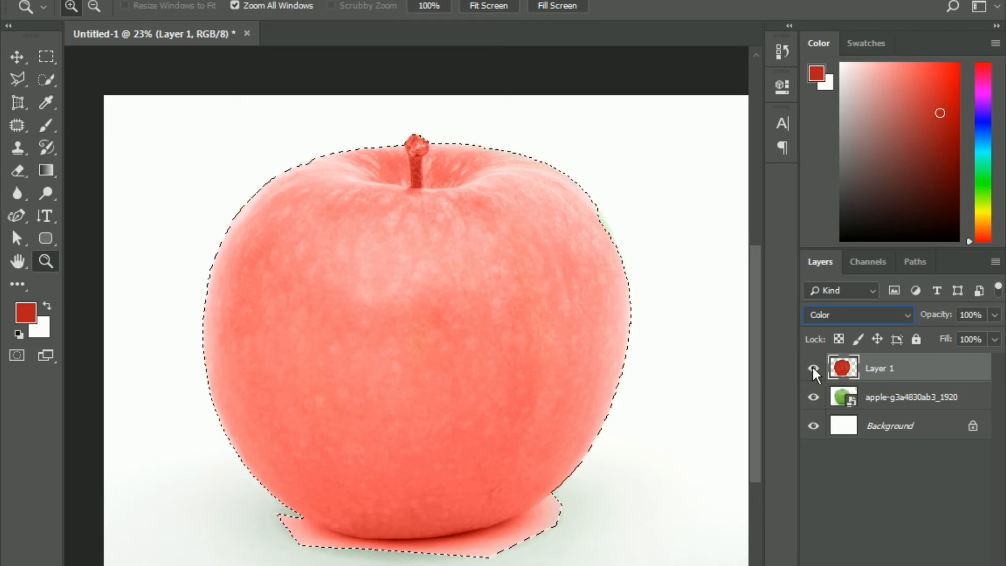
pyautogui.click(813, 366)
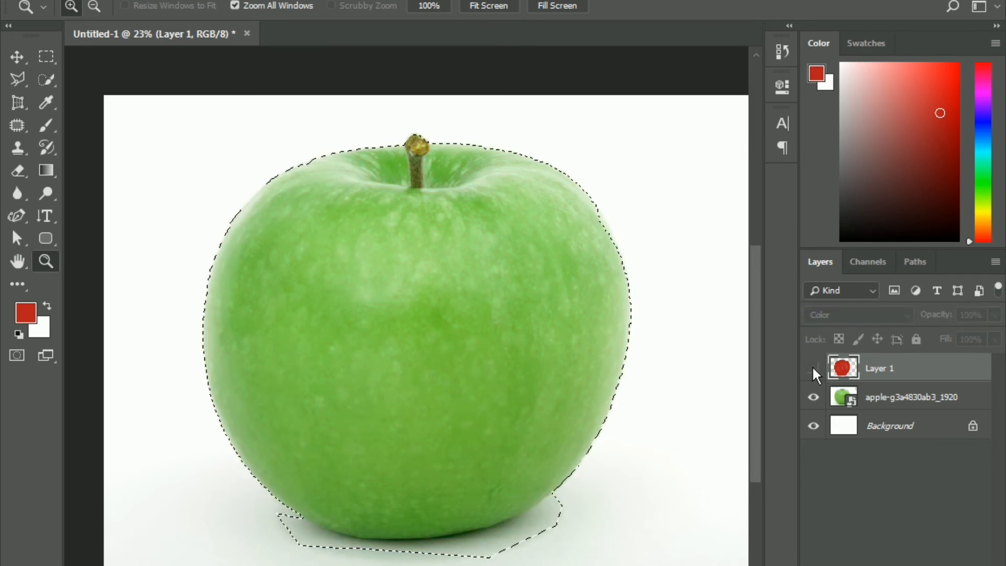
pyautogui.click(812, 366)
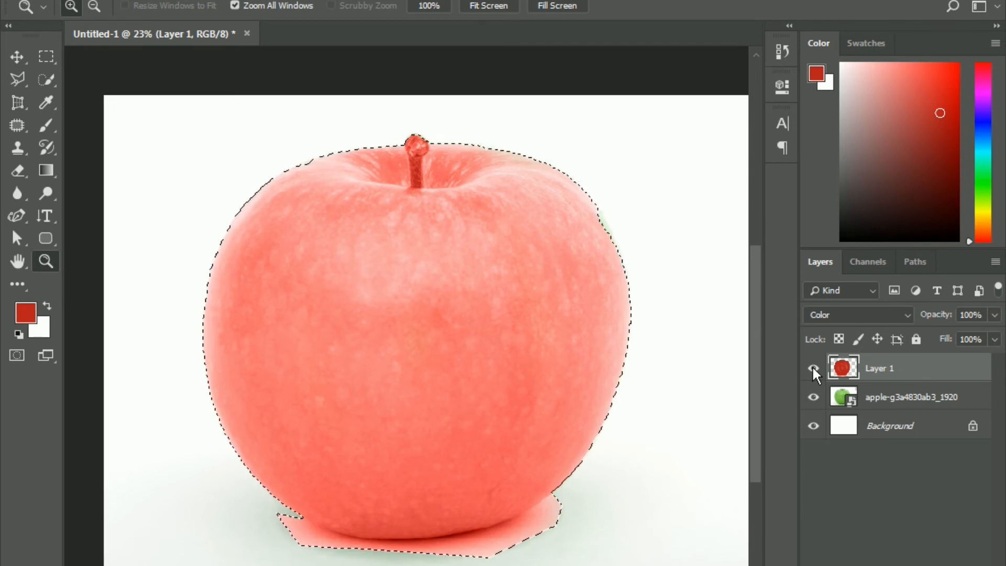
pyautogui.click(813, 369)
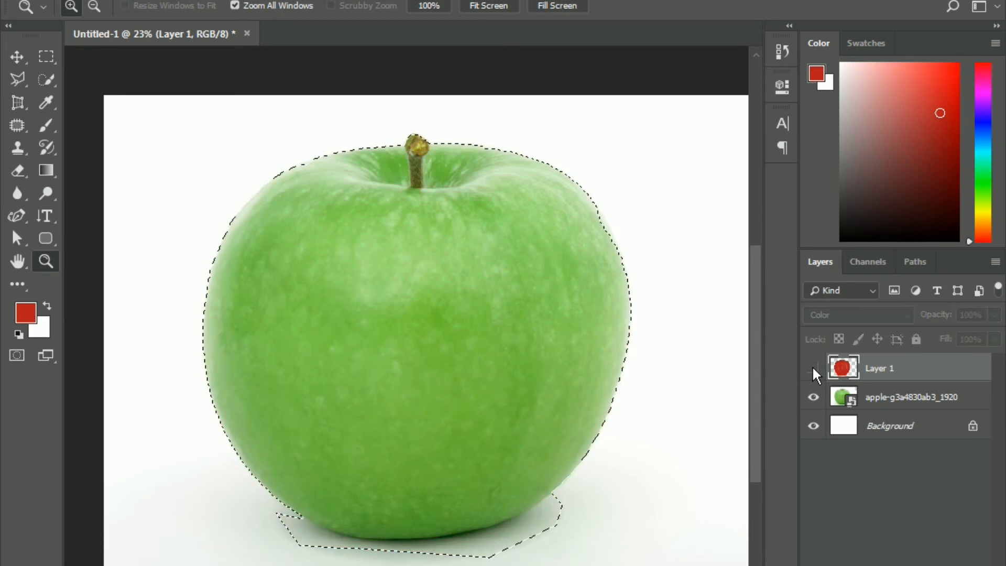
pyautogui.click(813, 368)
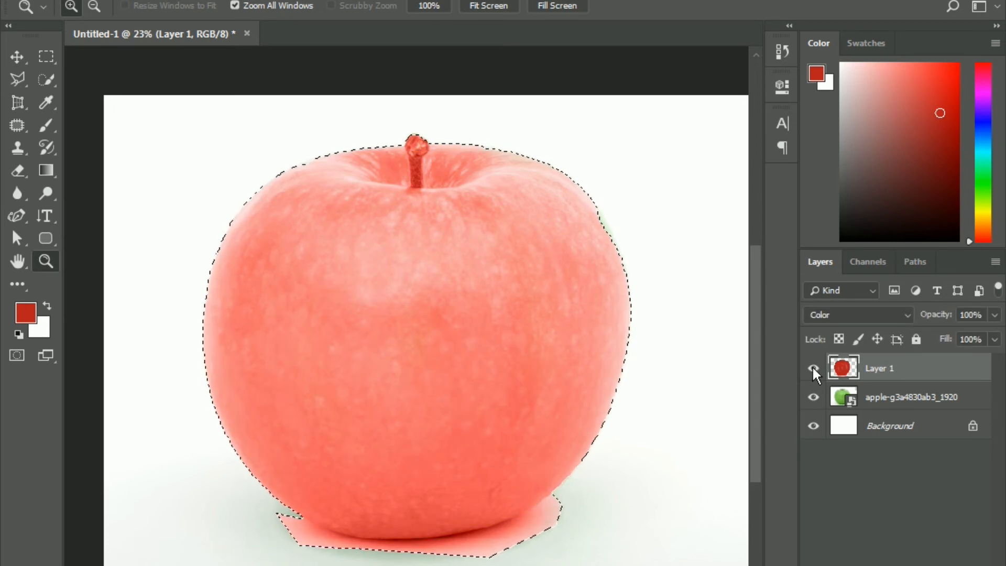
pyautogui.click(813, 368)
pyautogui.click(812, 369)
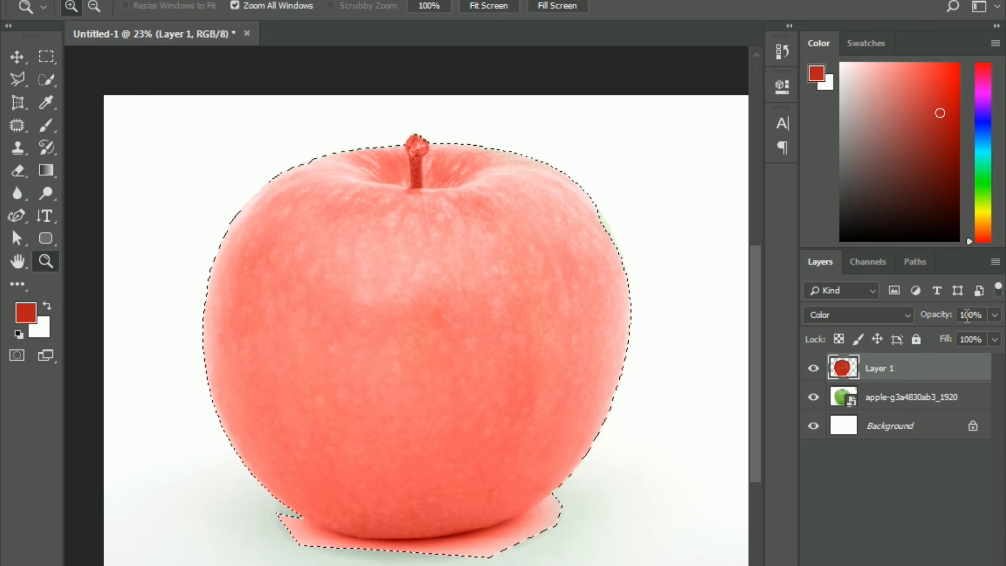
# Reduce the opacity of Layer 1 to soften the red tint on the apple.
pyautogui.click(994, 314)
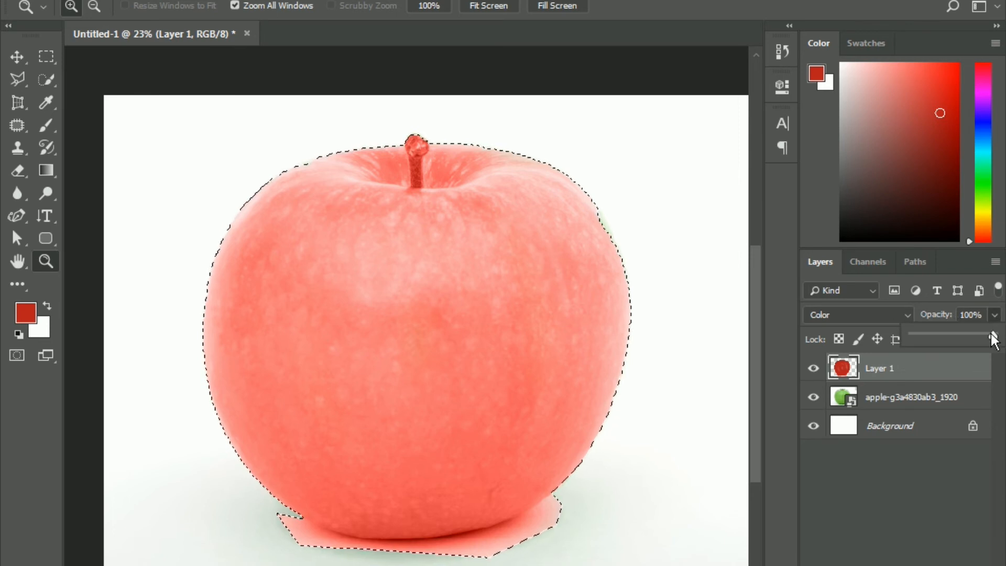
pyautogui.moveTo(997, 334); pyautogui.dragTo(967, 335)
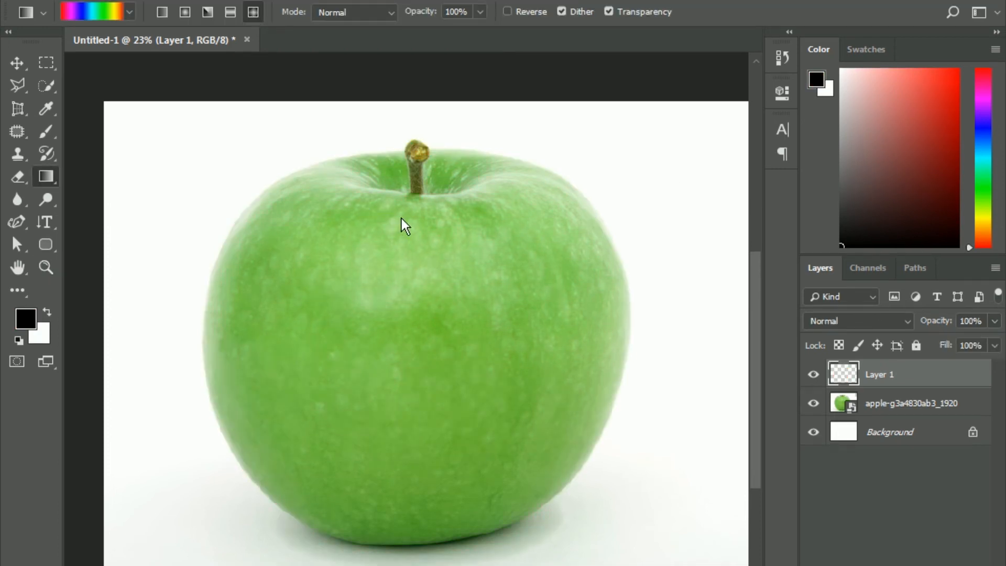
# Select the whole apple, including its stem, with the Quick Selection tool.
pyautogui.click(47, 85)
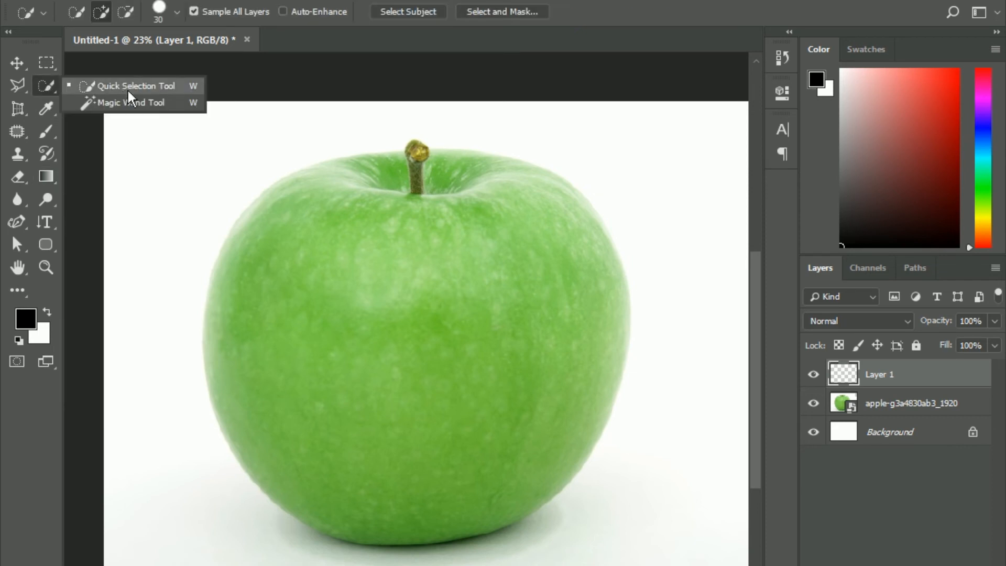
pyautogui.click(159, 86)
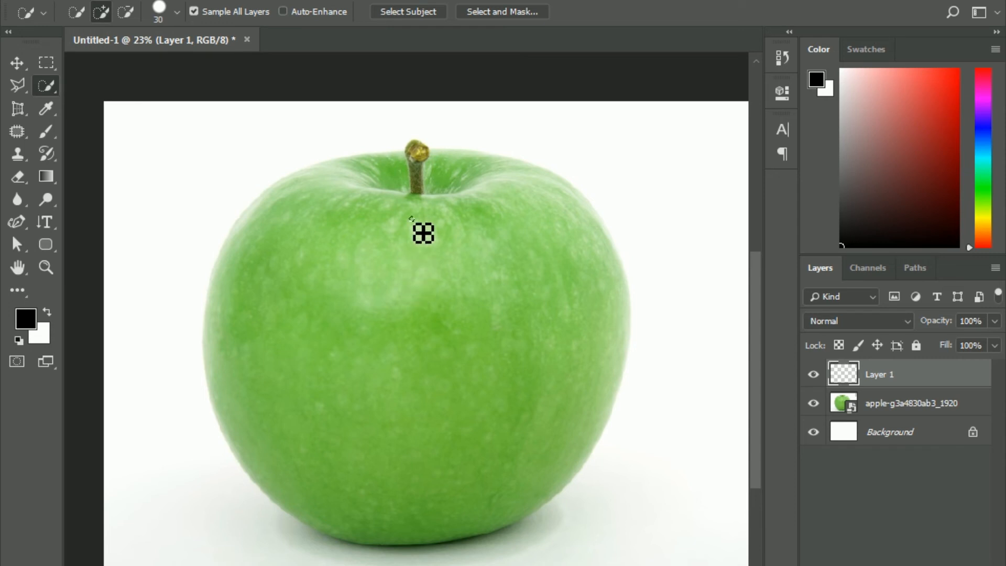
pyautogui.moveTo(423, 231); pyautogui.dragTo(409, 510)
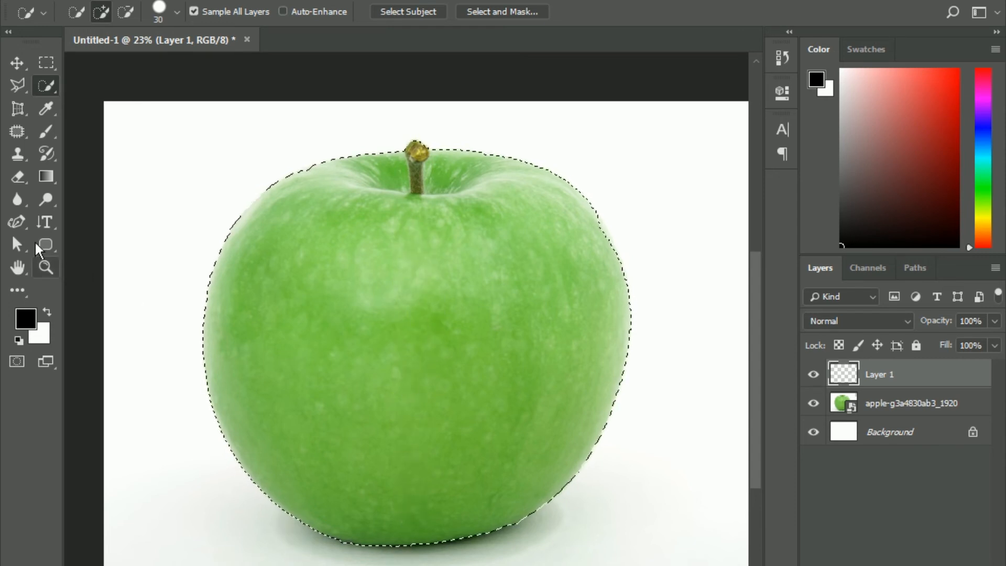
# Extend the apple selection with the Polygonal Lasso tool to include the shadow area beneath the fruit.
pyautogui.click(18, 82)
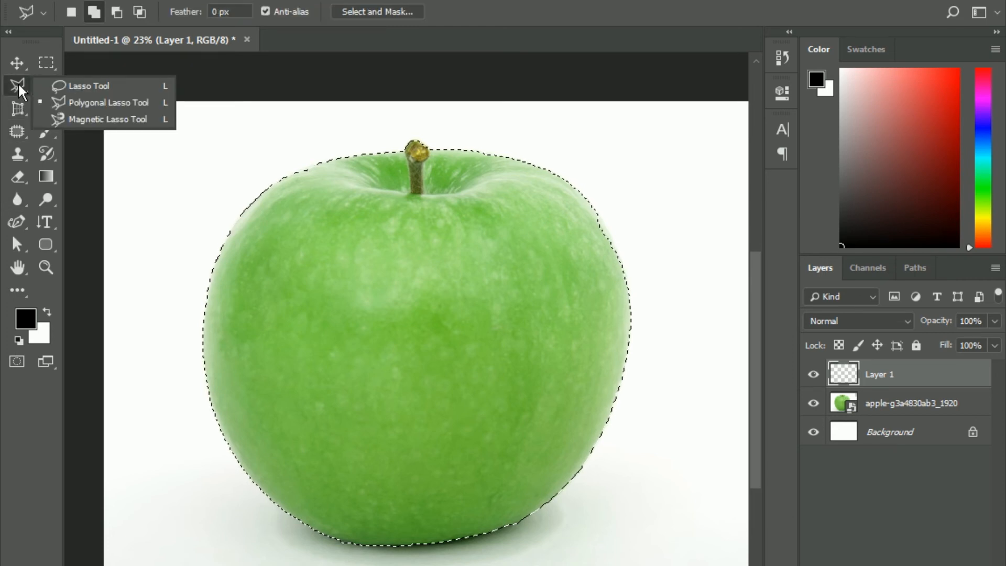
pyautogui.click(83, 102)
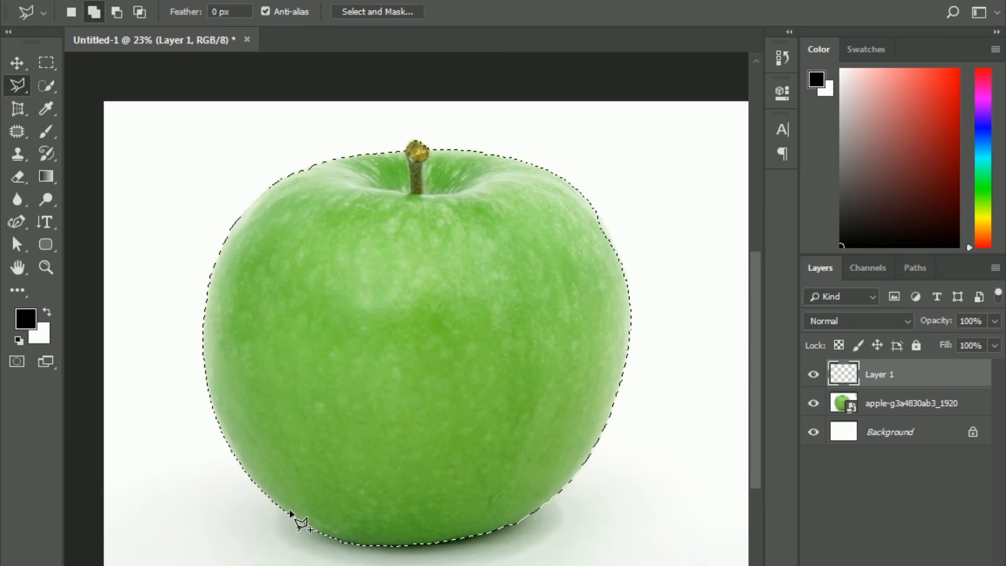
pyautogui.click(288, 496)
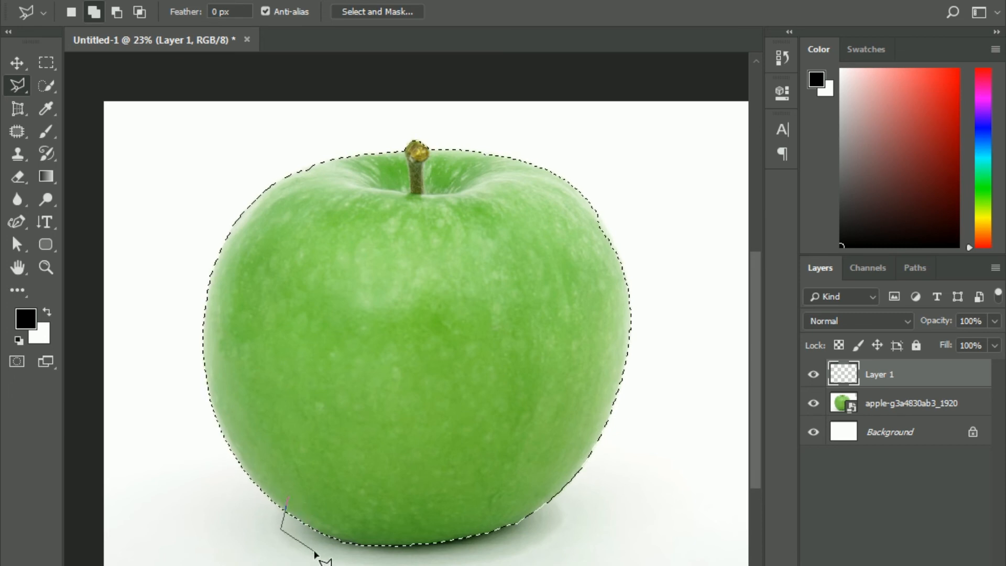
pyautogui.click(335, 556)
pyautogui.click(446, 565)
pyautogui.click(510, 554)
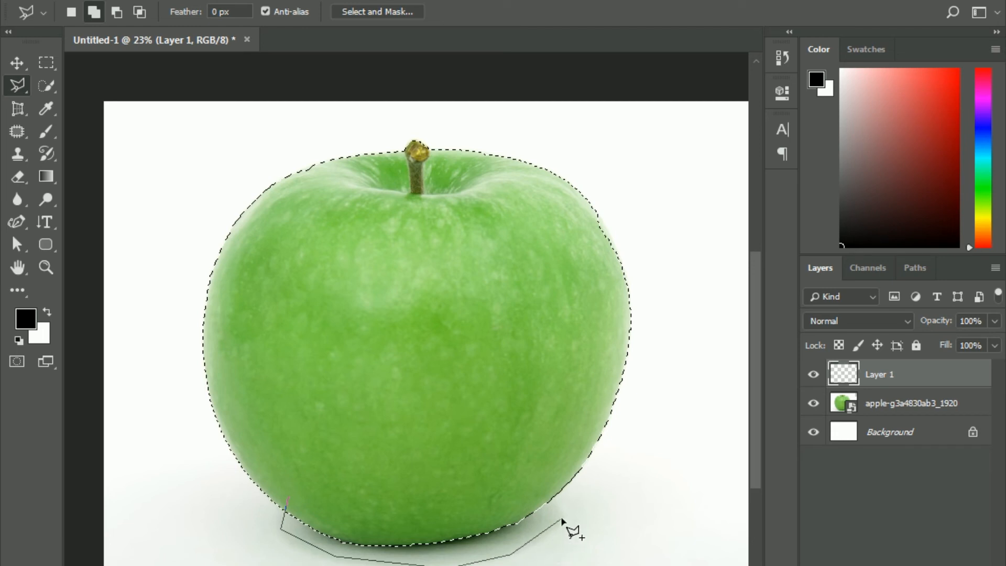
pyautogui.click(544, 481)
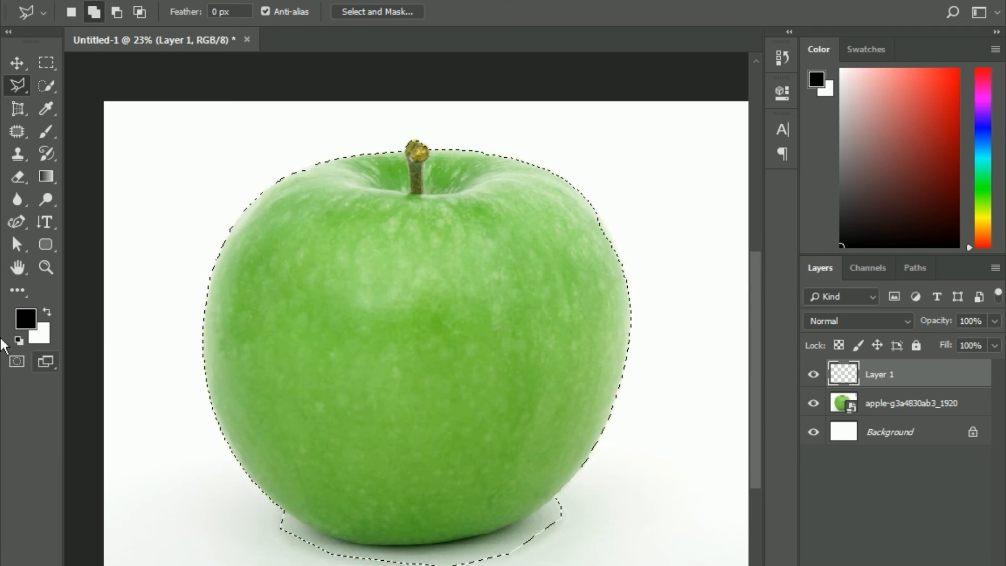
# Fill the selection on Layer 1 with the blue, red, yellow gradient preset, running from above the stem down to below the apple.
pyautogui.click(49, 174)
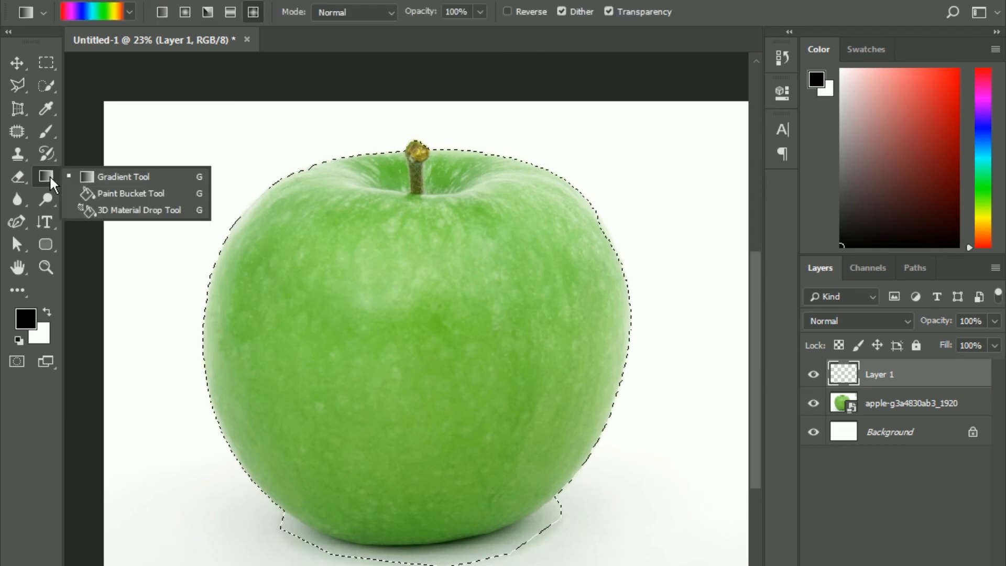
pyautogui.click(92, 176)
pyautogui.click(135, 15)
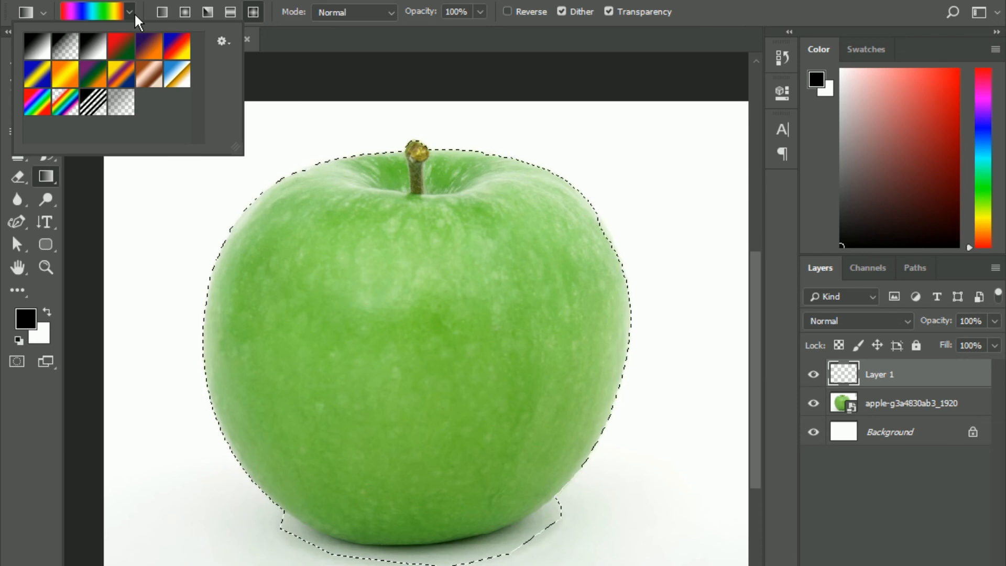
pyautogui.click(183, 51)
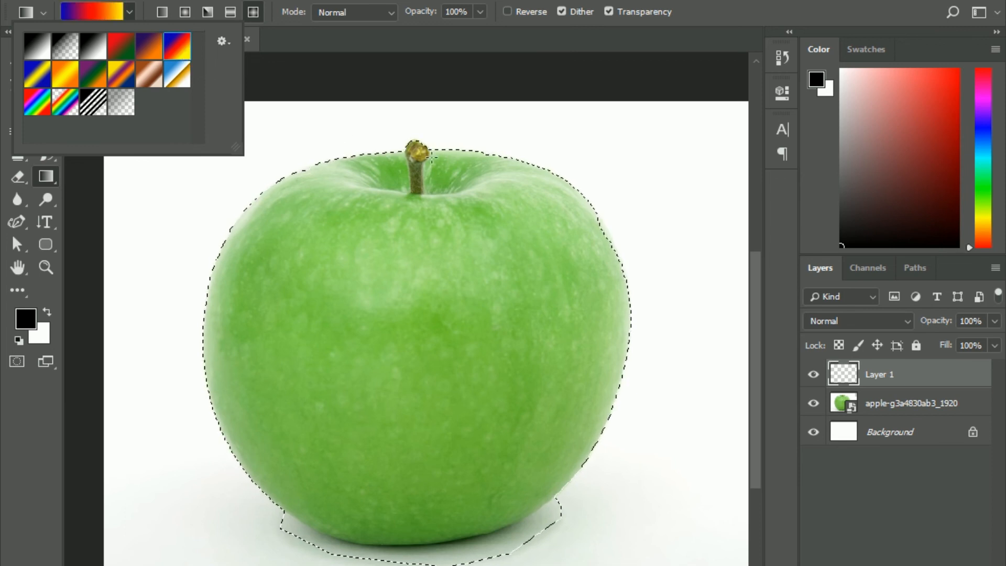
pyautogui.click(418, 112)
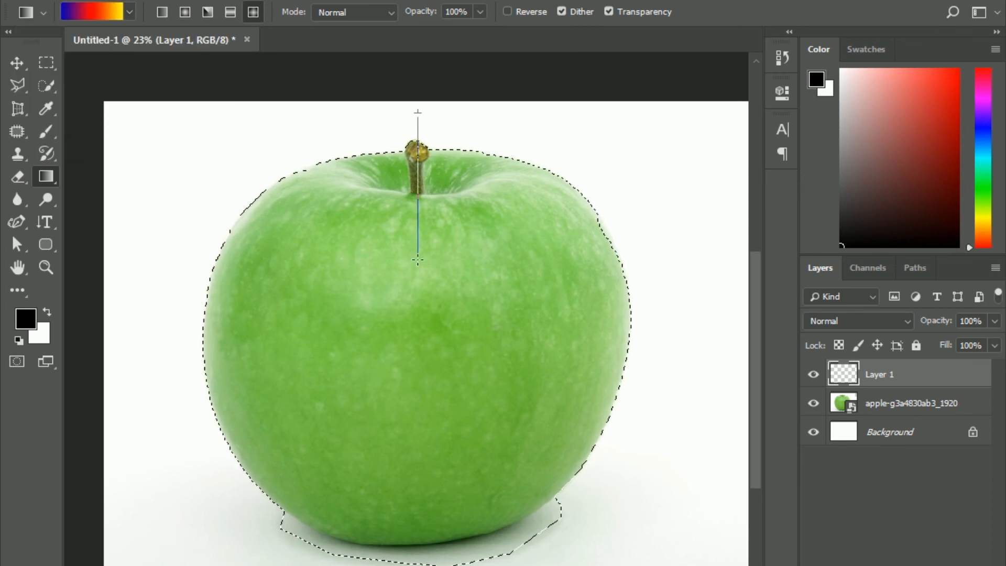
pyautogui.moveTo(409, 563); pyautogui.dragTo(409, 564)
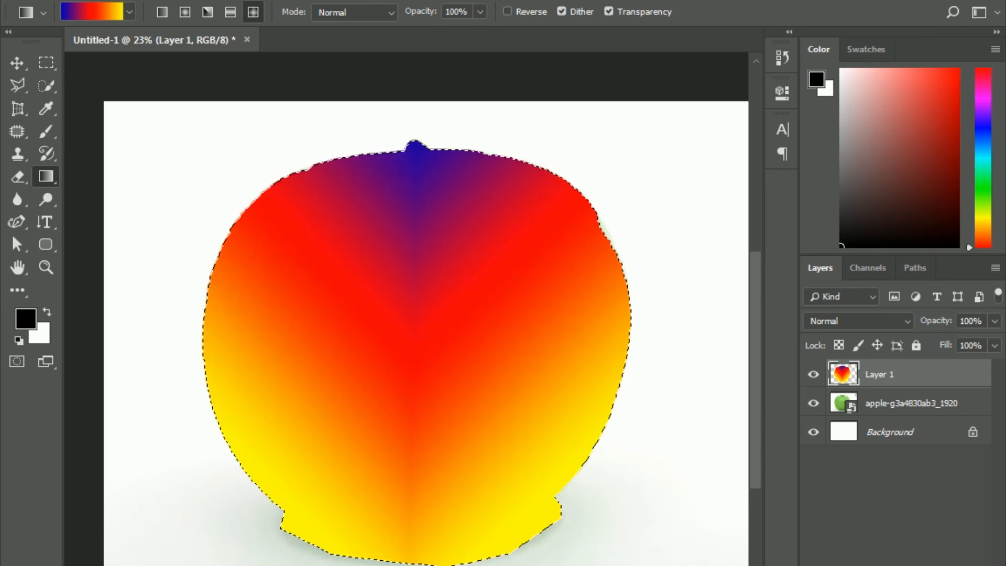
# Set Layer 1's blend mode to Color and its opacity to 100%.
pyautogui.click(906, 319)
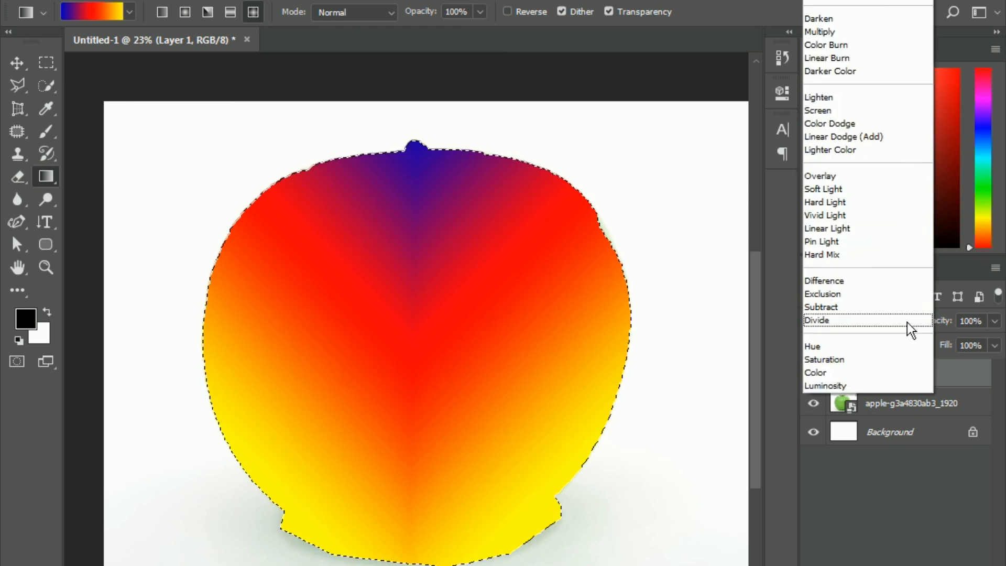
pyautogui.click(819, 372)
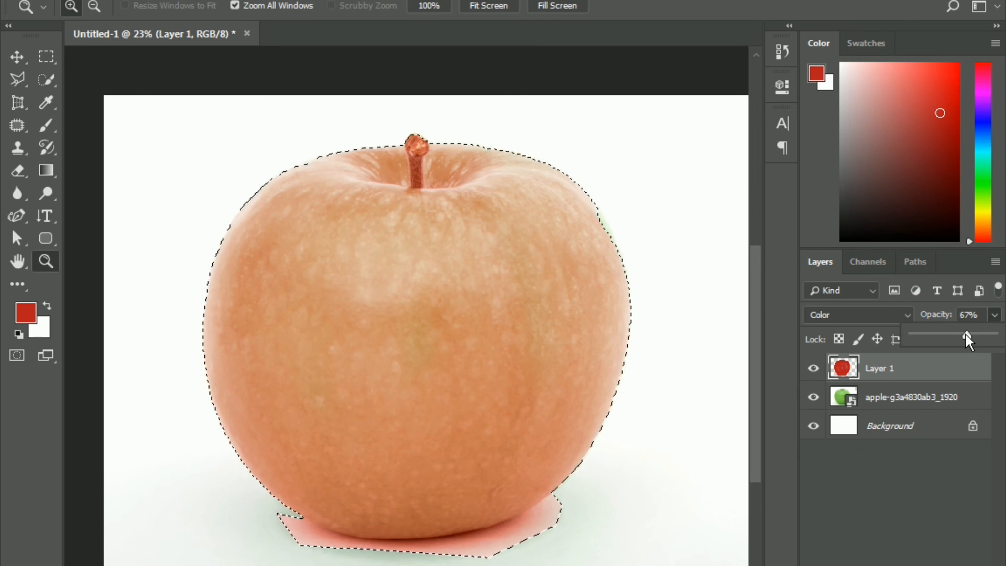
pyautogui.moveTo(966, 334); pyautogui.dragTo(1001, 338)
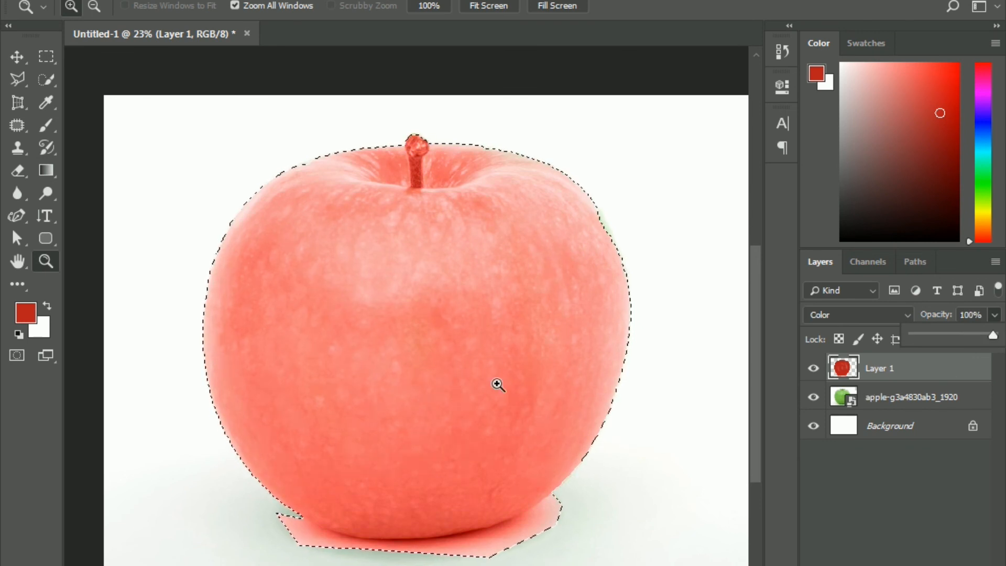